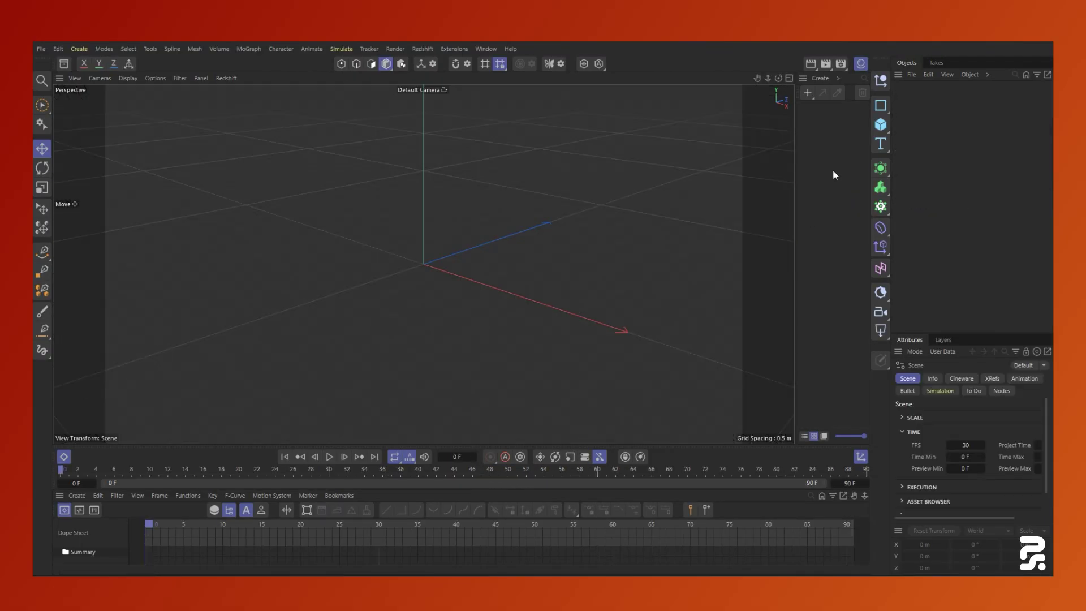
# Add a Plane and give it a Collider simulation tag.
pyautogui.click(882, 126)
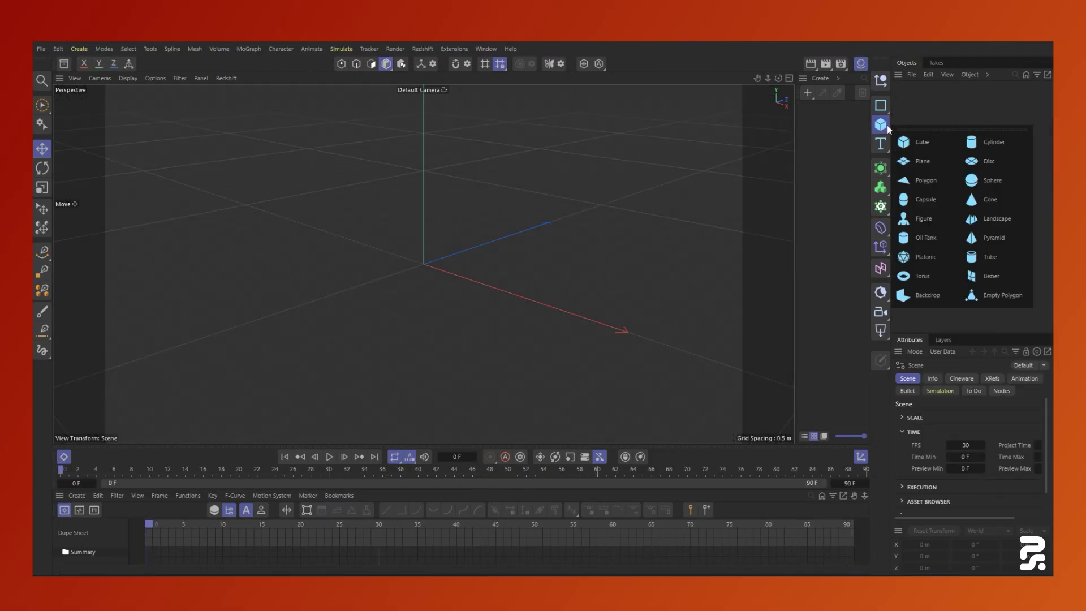
pyautogui.click(925, 154)
pyautogui.rightClick(911, 88)
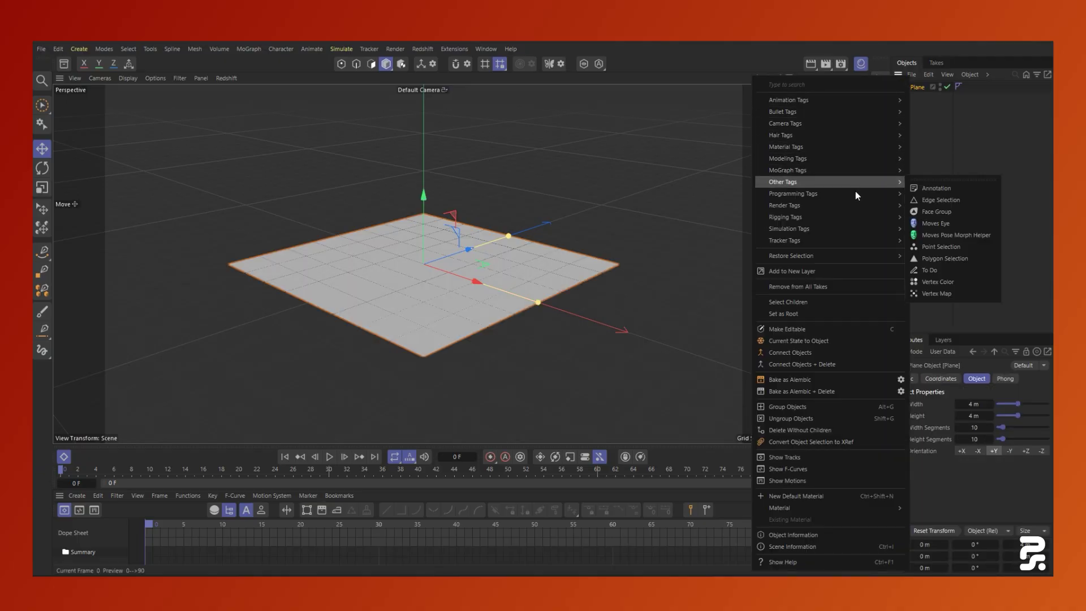
pyautogui.moveTo(853, 230)
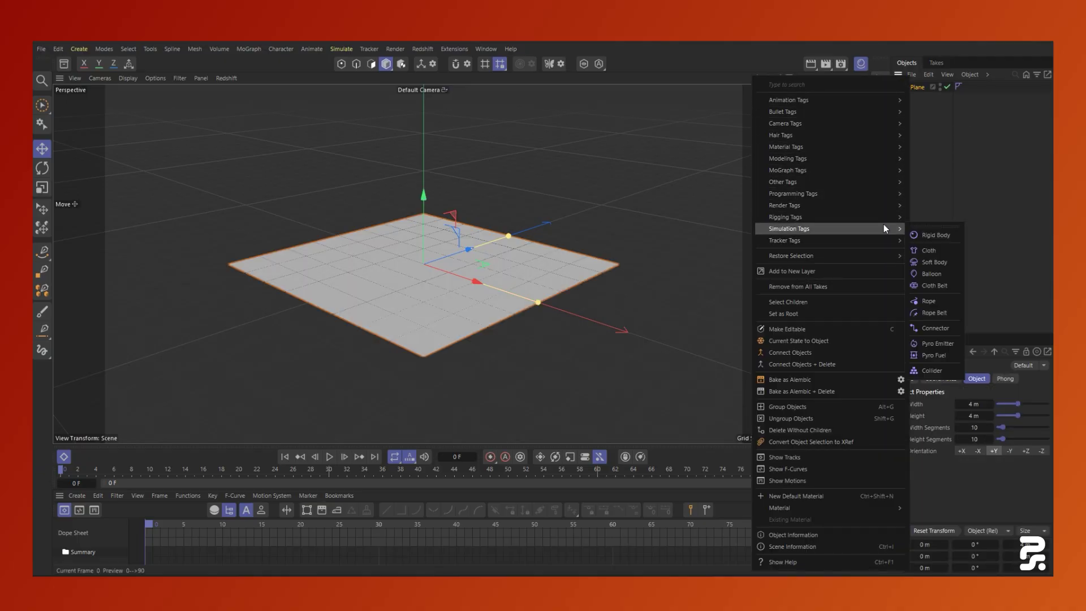
pyautogui.click(932, 371)
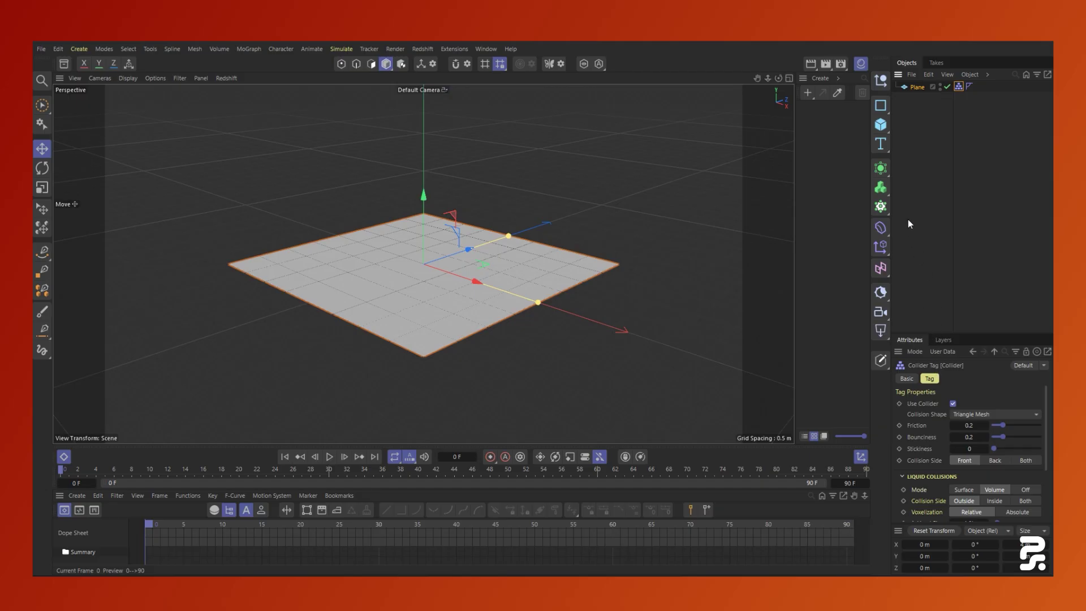
# Add a Sphere, raise it to about Y 1.2 m, and scale it down.
pyautogui.click(882, 130)
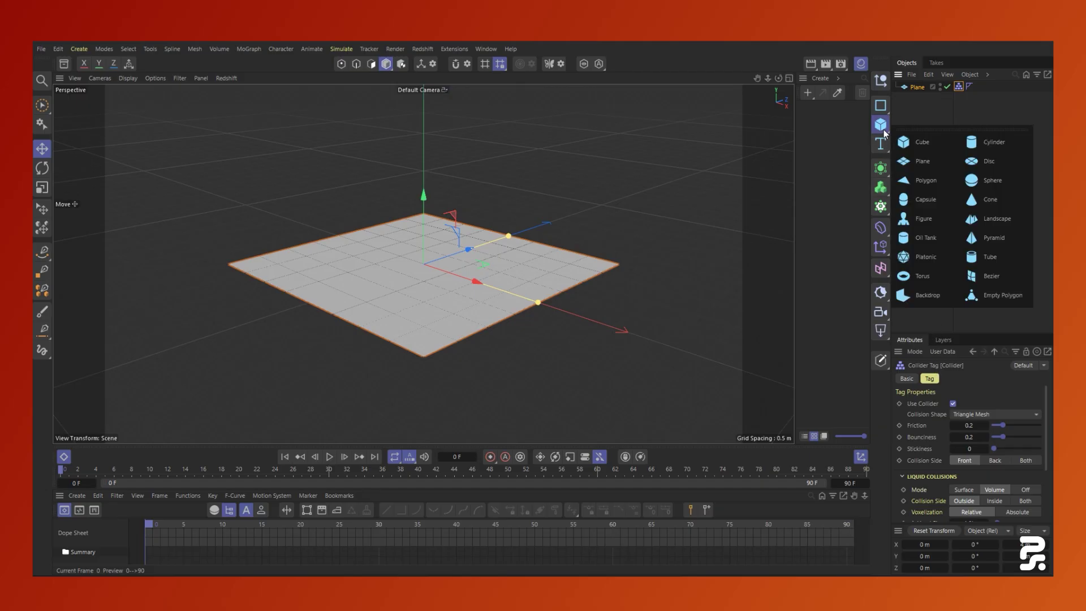
pyautogui.click(986, 182)
pyautogui.moveTo(426, 221); pyautogui.dragTo(429, 134)
pyautogui.press('t')
pyautogui.moveTo(556, 150); pyautogui.dragTo(415, 205)
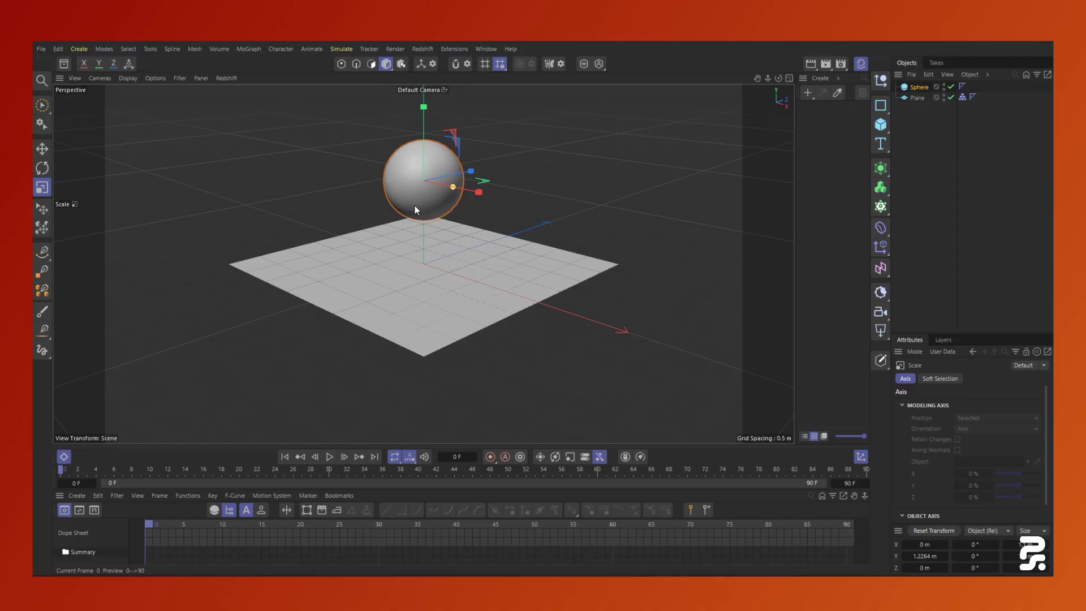
# Add a Mesh Emitter that emits from the sphere.
pyautogui.click(337, 48)
pyautogui.moveTo(376, 182)
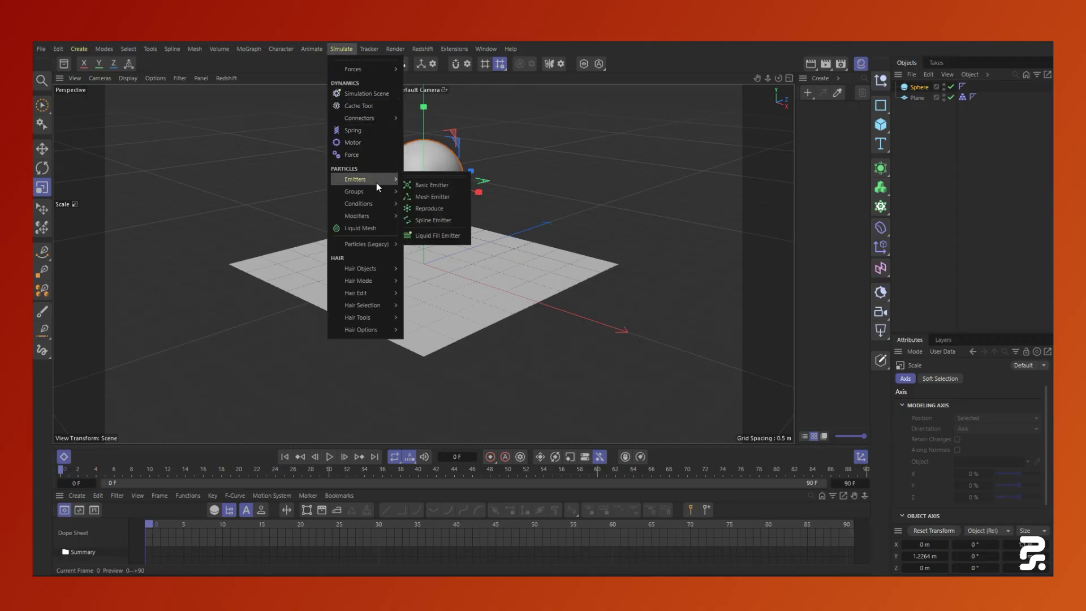
pyautogui.click(432, 197)
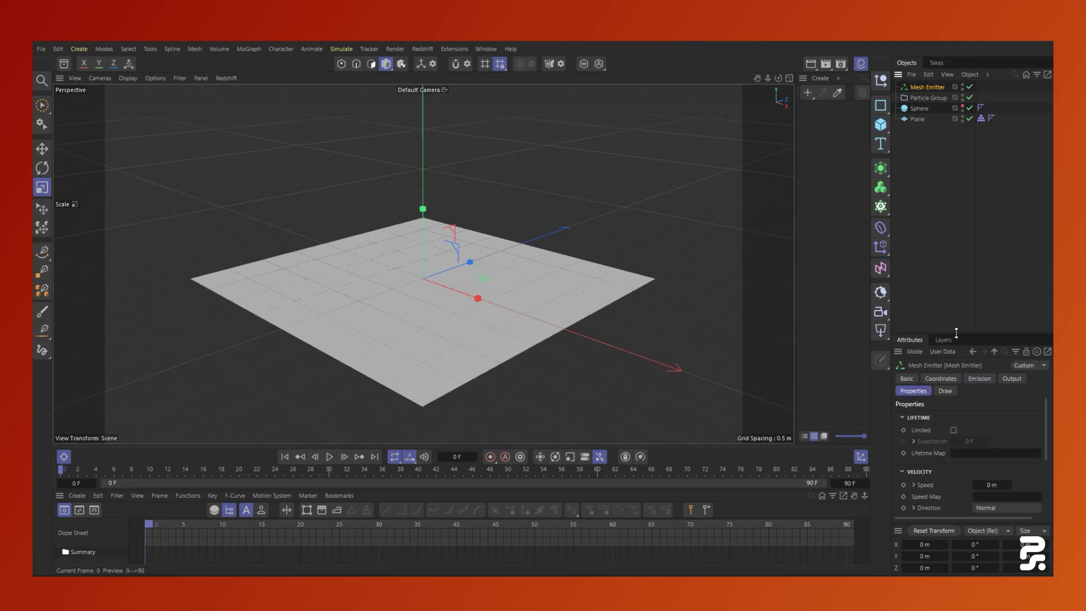
# Set the emitter's Color sample mode to Noise.
pyautogui.moveTo(956, 332); pyautogui.dragTo(948, 194)
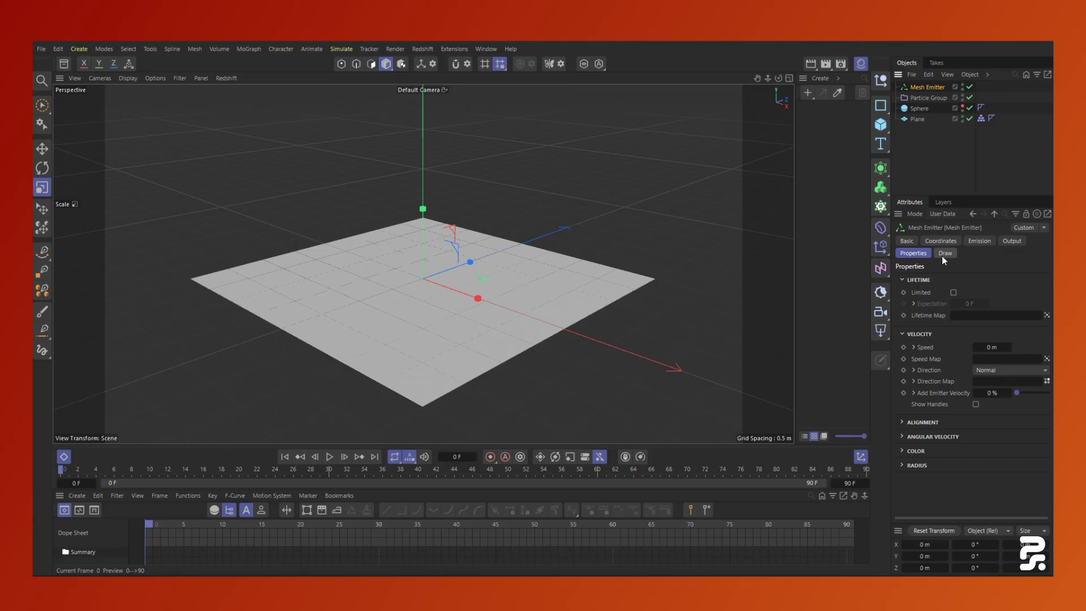
pyautogui.click(902, 451)
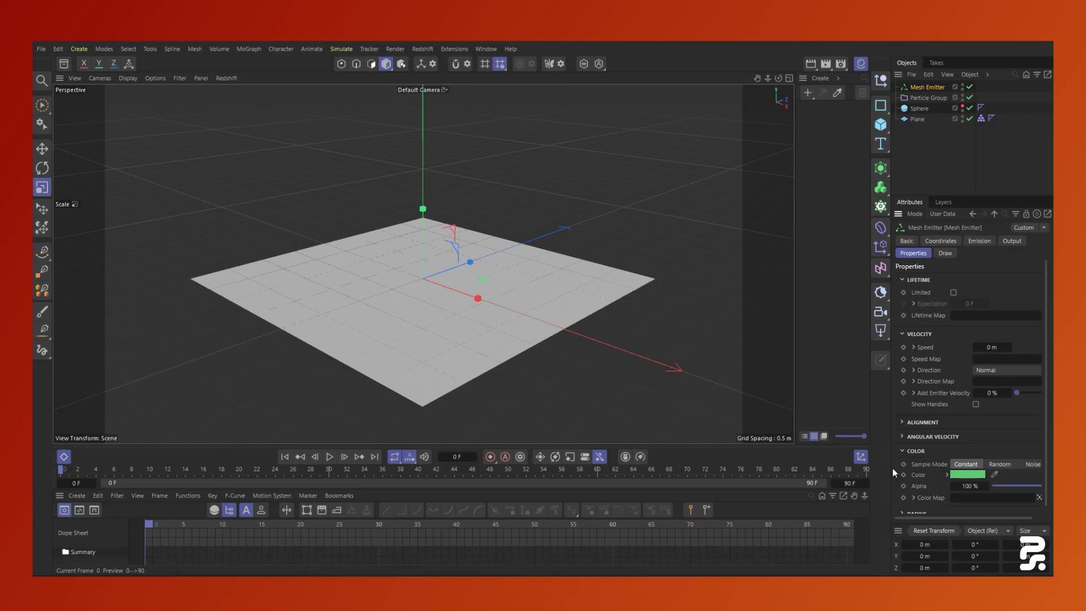
pyautogui.moveTo(891, 464); pyautogui.dragTo(829, 463)
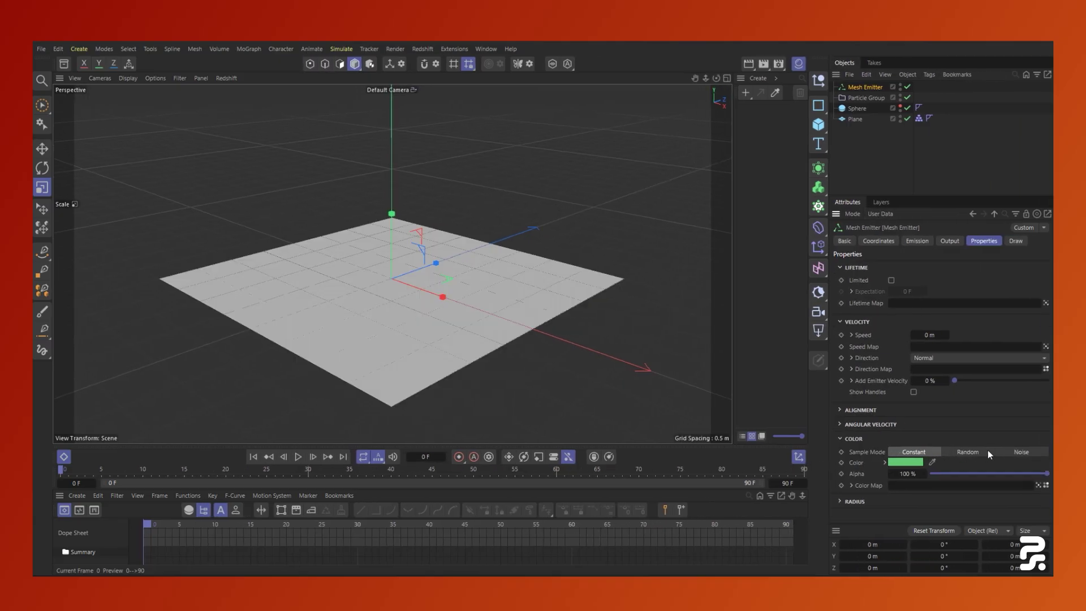
pyautogui.click(1018, 451)
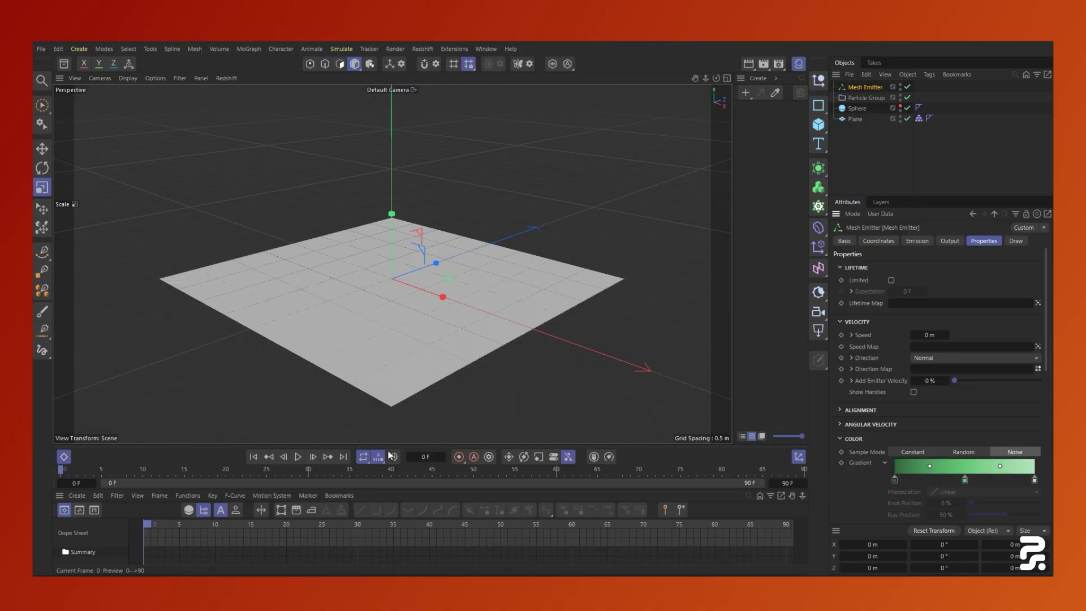
# Preview the particle playback, then rewind to the first frame.
pyautogui.click(297, 456)
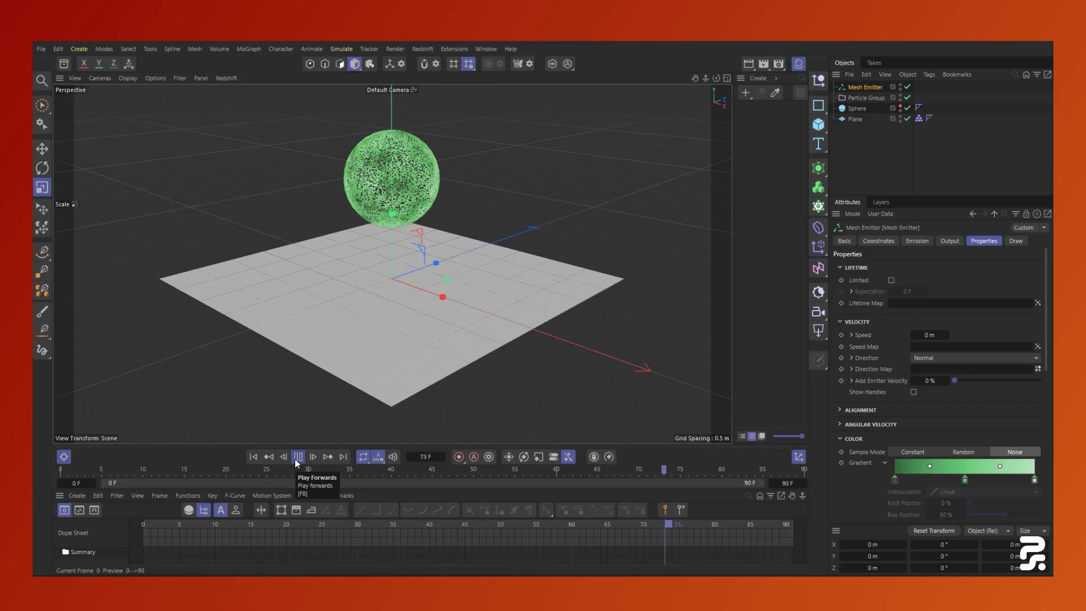
pyautogui.click(296, 462)
pyautogui.click(253, 456)
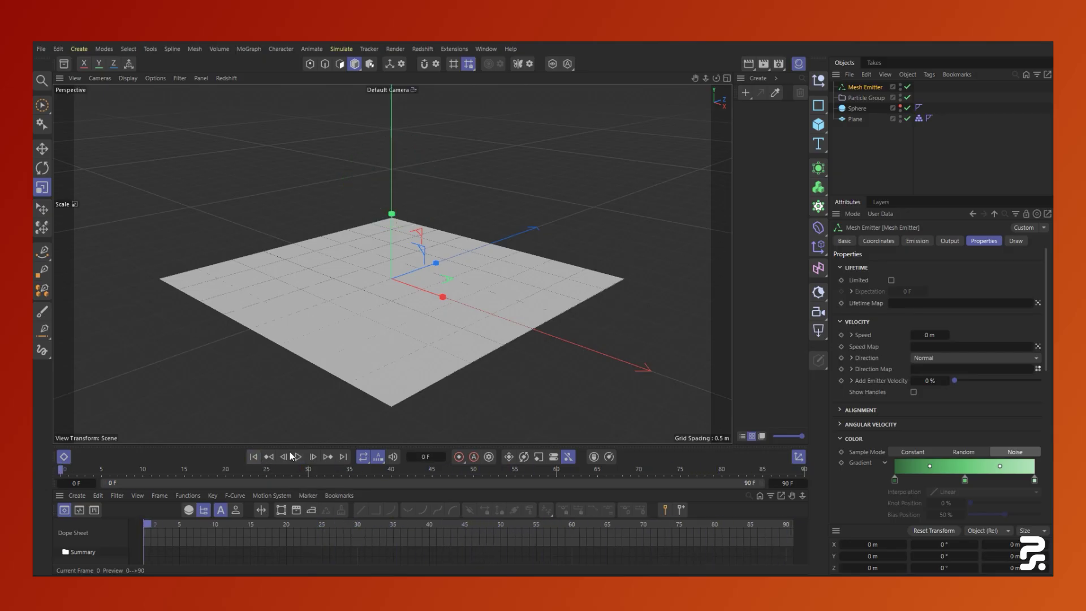
# Remove the middle gradient knot and set the end knots to black and white.
pyautogui.scroll(-4, 866, 494)
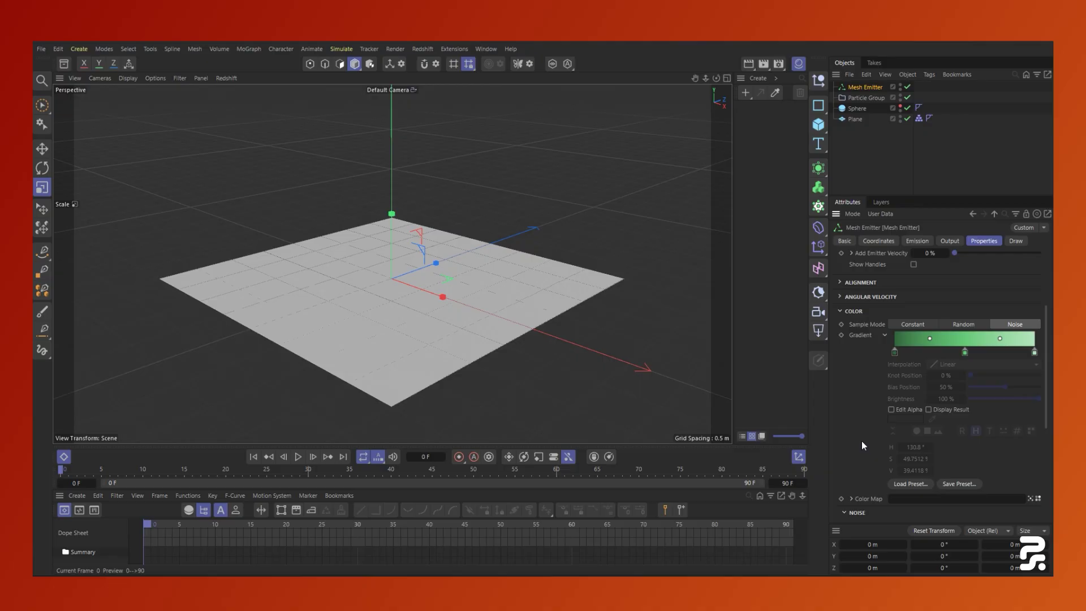
pyautogui.moveTo(965, 354); pyautogui.dragTo(965, 383)
pyautogui.doubleClick(901, 353)
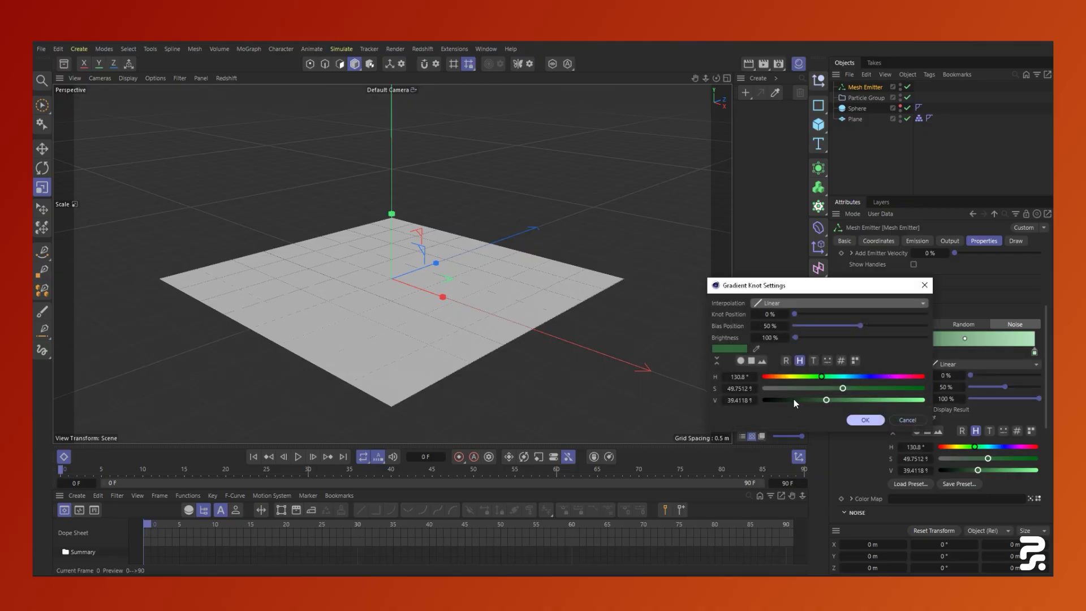
pyautogui.moveTo(794, 402); pyautogui.dragTo(761, 402)
pyautogui.click(864, 421)
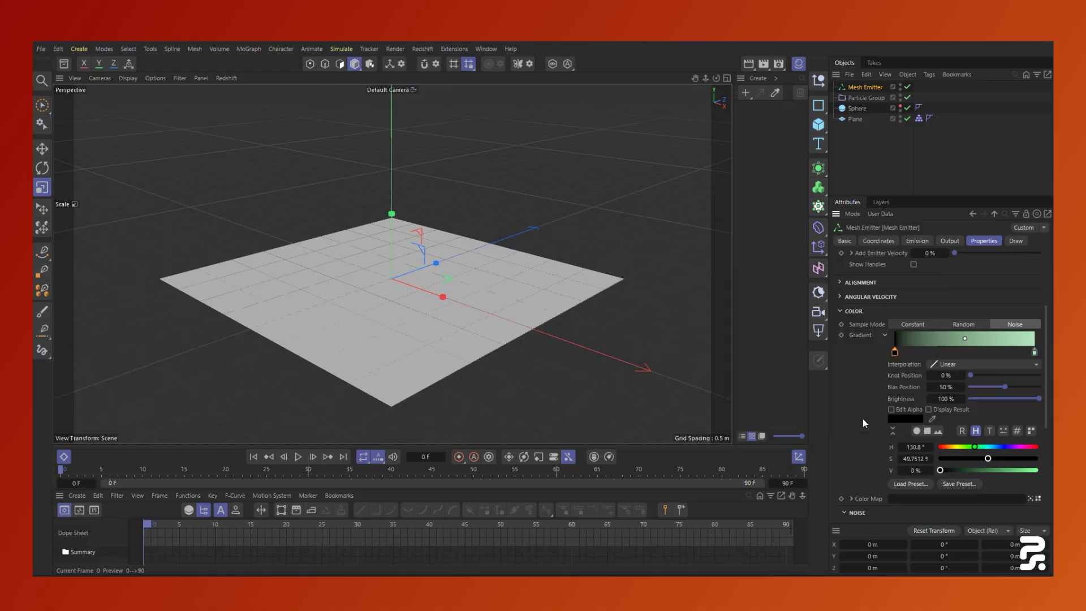
pyautogui.doubleClick(1034, 353)
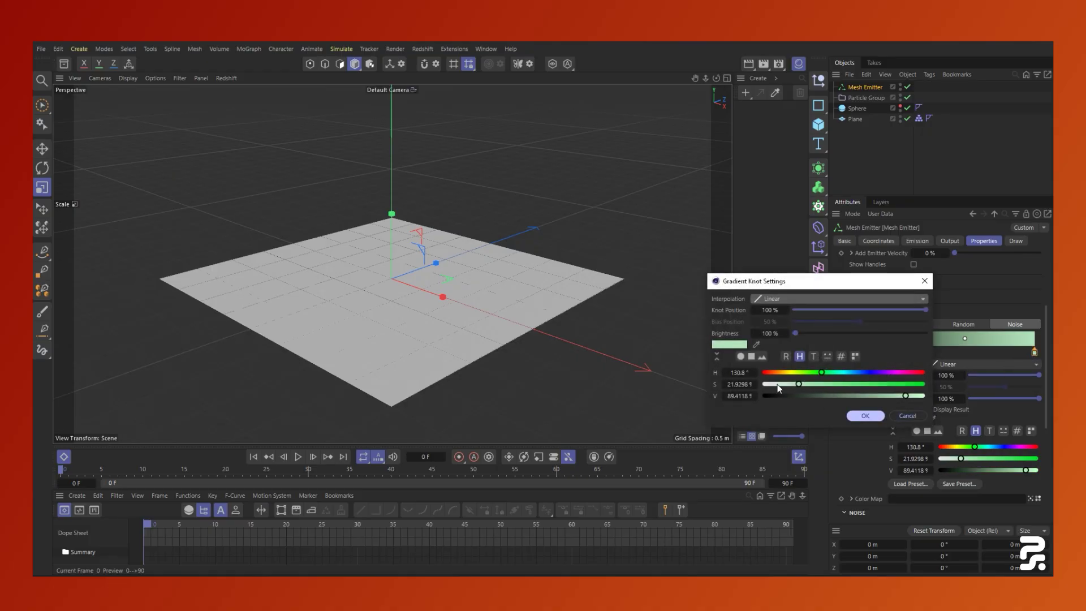
pyautogui.moveTo(777, 384); pyautogui.dragTo(761, 385)
pyautogui.moveTo(905, 395); pyautogui.dragTo(955, 403)
pyautogui.click(864, 418)
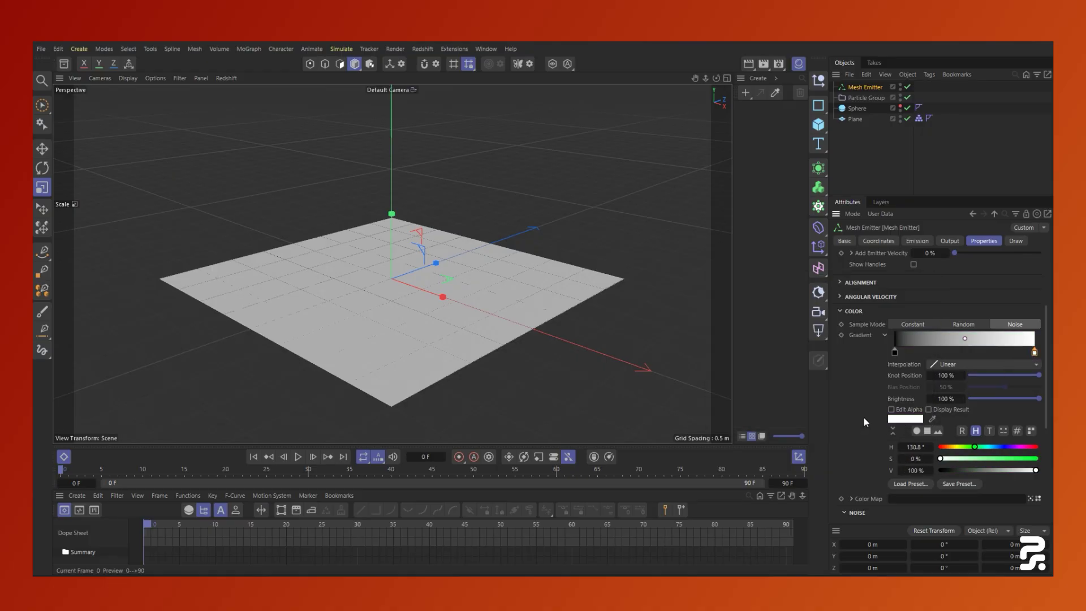
# Play the simulation to preview the black-and-white noise particles.
pyautogui.click(298, 456)
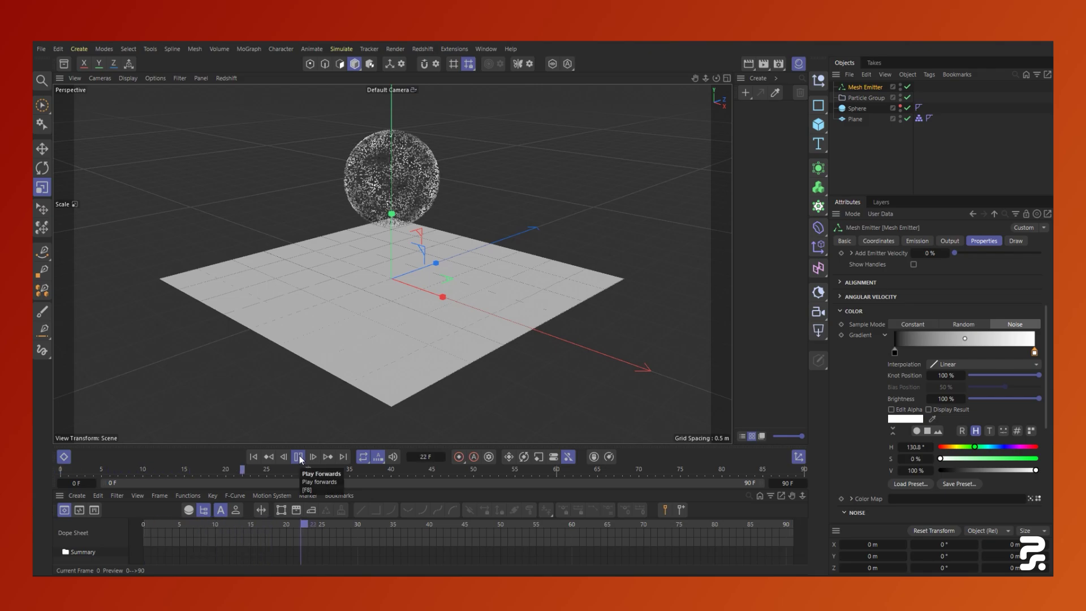
pyautogui.click(299, 456)
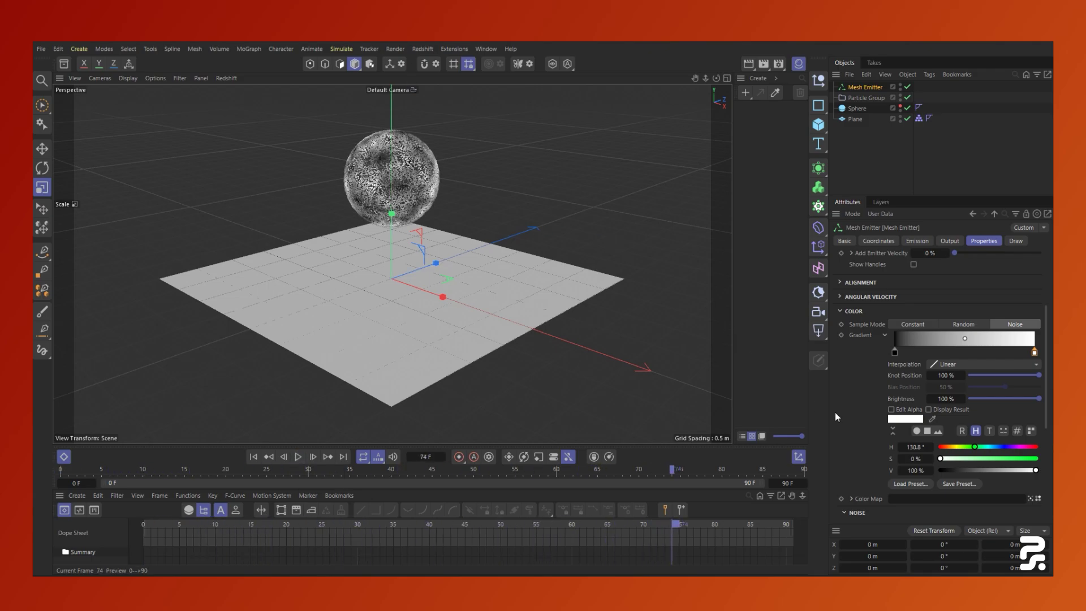
pyautogui.scroll(-5, 837, 411)
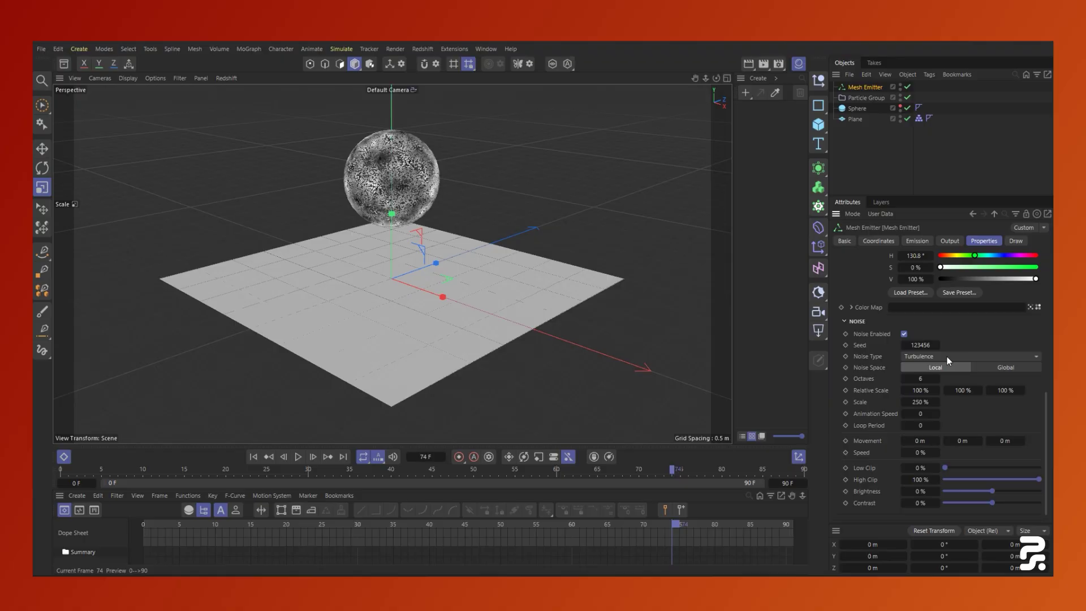
# Add a Liquify modifier to the particles and play the liquid simulation.
pyautogui.click(341, 49)
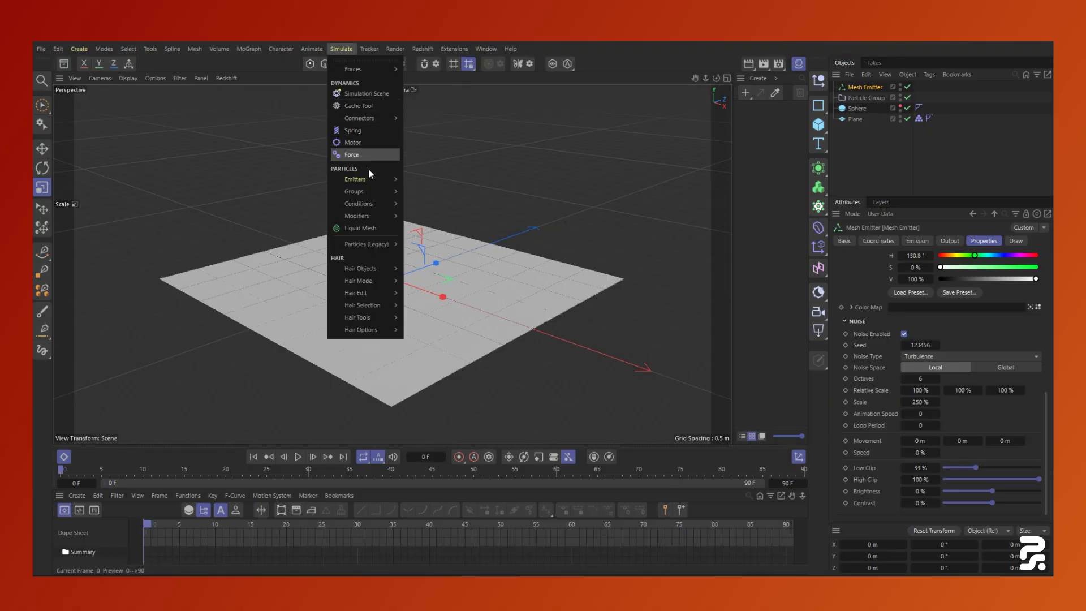
pyautogui.moveTo(382, 216)
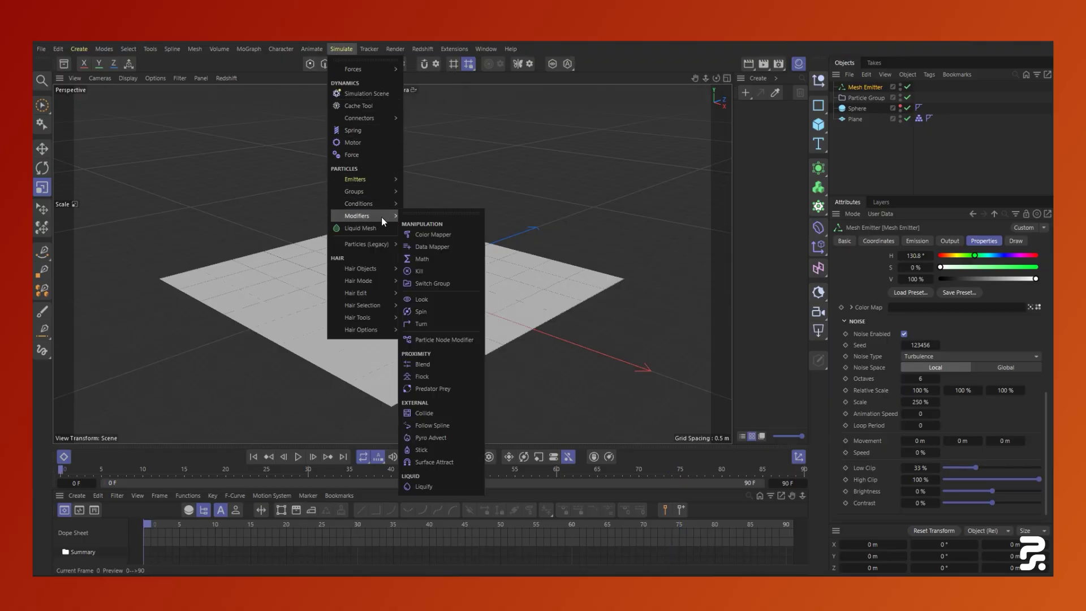
pyautogui.click(442, 487)
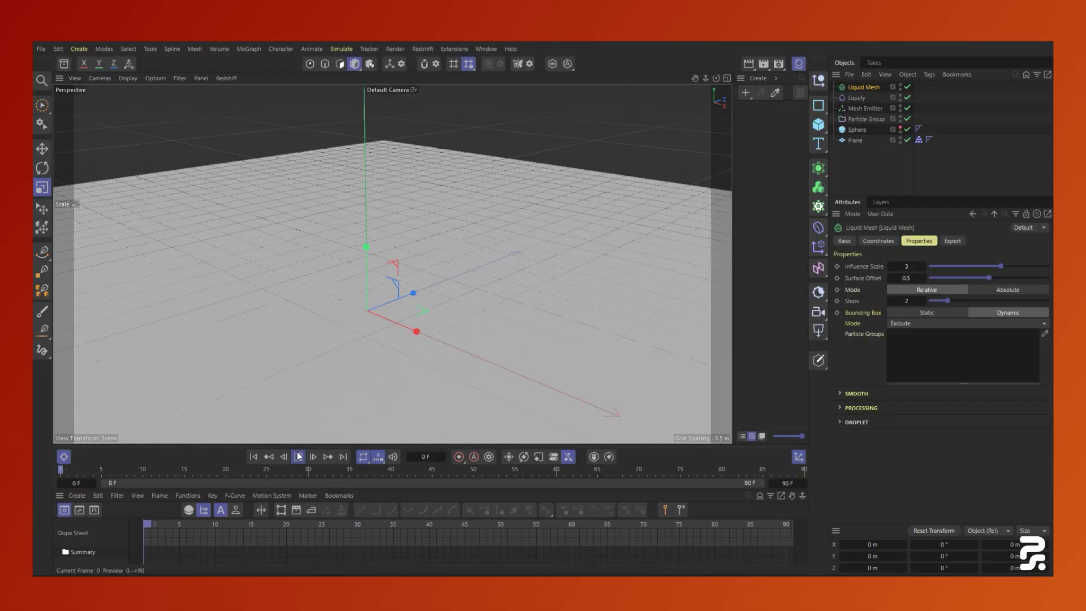
pyautogui.click(299, 457)
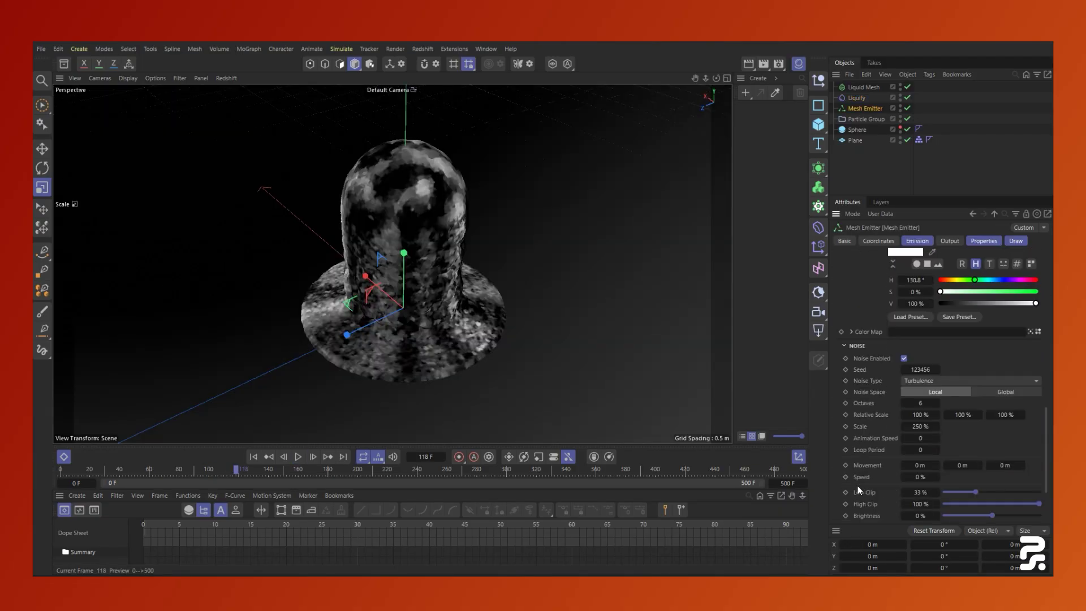
# Set the noise Animation Speed to 3 and replay the simulation from frame 0.
pyautogui.scroll(-2, 858, 490)
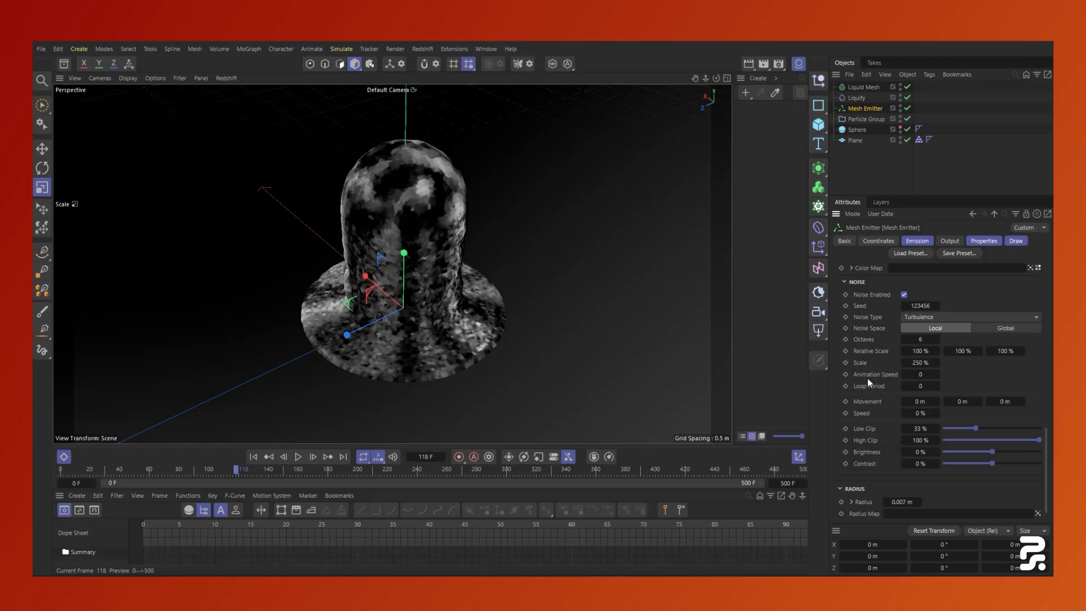
pyautogui.click(928, 374)
pyautogui.click(254, 457)
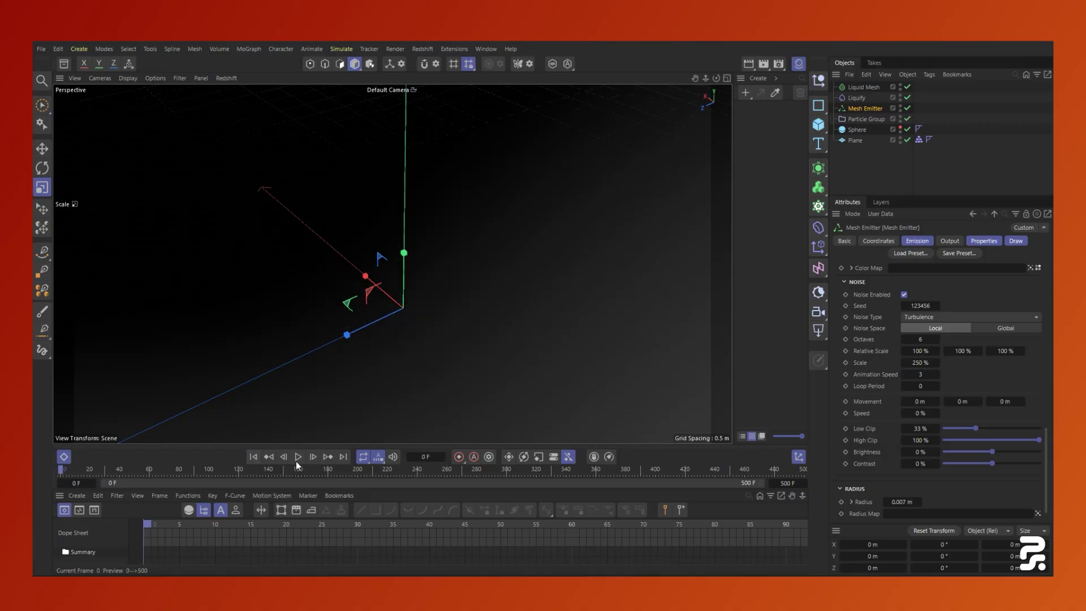
pyautogui.click(298, 457)
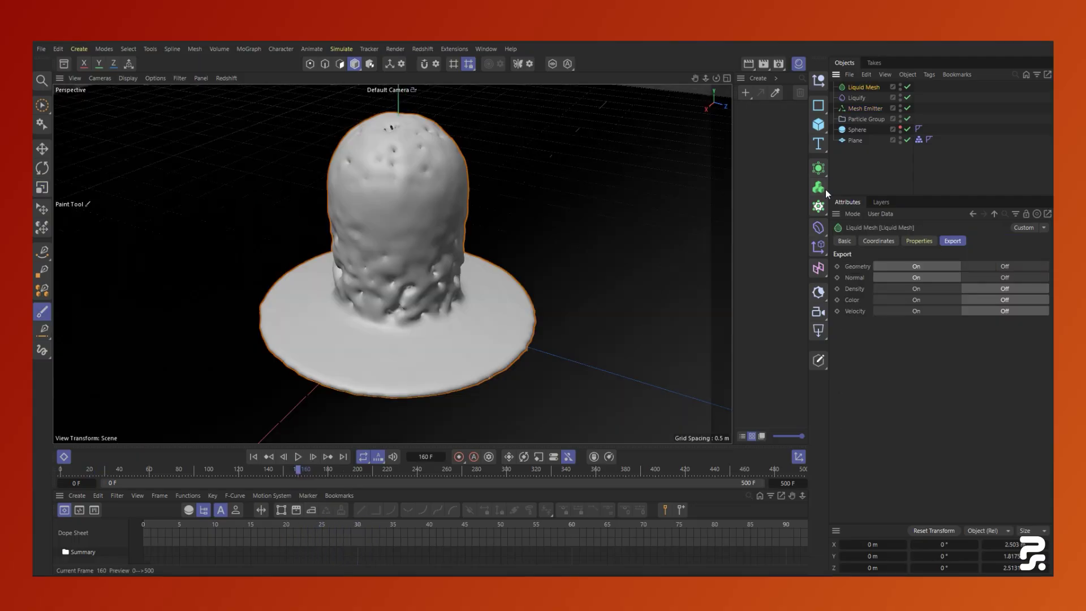
# Put the Liquid Mesh in a 0.01 m voxel Volume Builder under a Volume Mesher.
pyautogui.keyDown('alt'); pyautogui.click(818, 188); pyautogui.keyUp('alt')
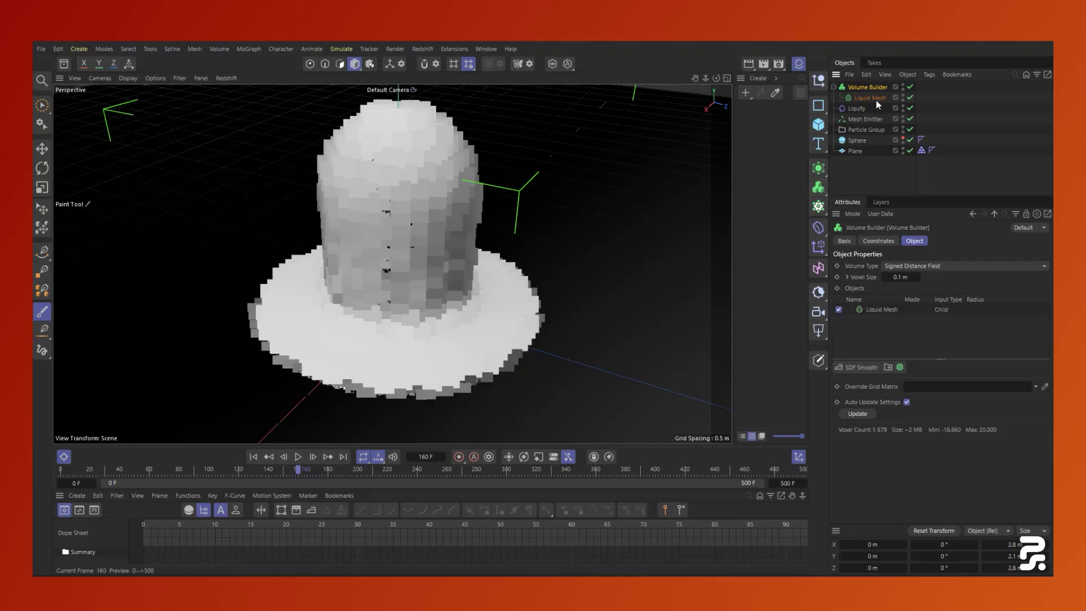
pyautogui.click(905, 276)
pyautogui.write('0.05')
pyautogui.press('Return')
pyautogui.click(911, 276)
pyautogui.write('0.01')
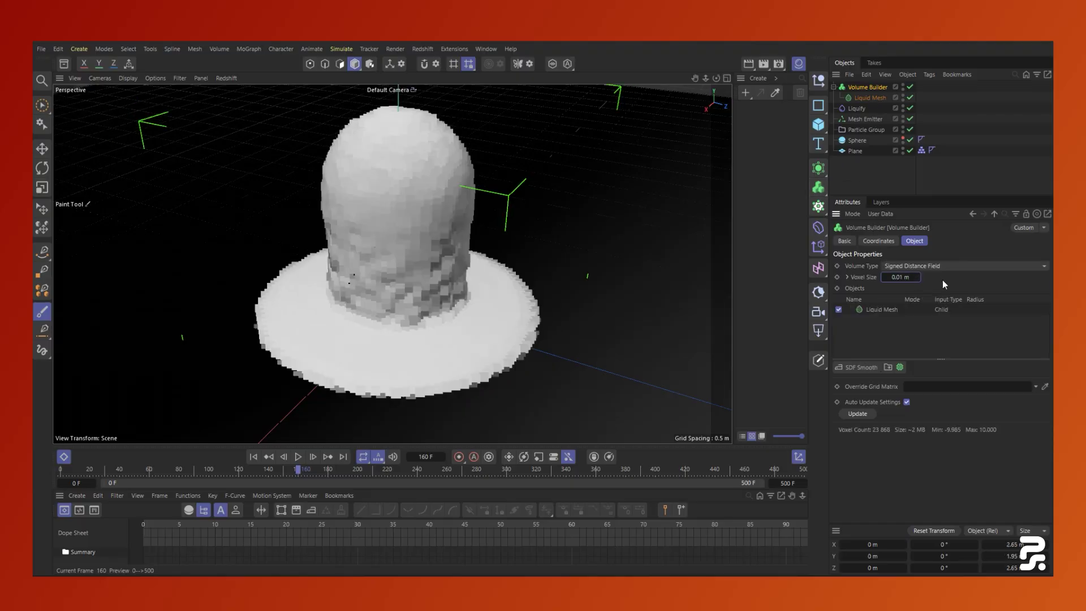
pyautogui.press('Return')
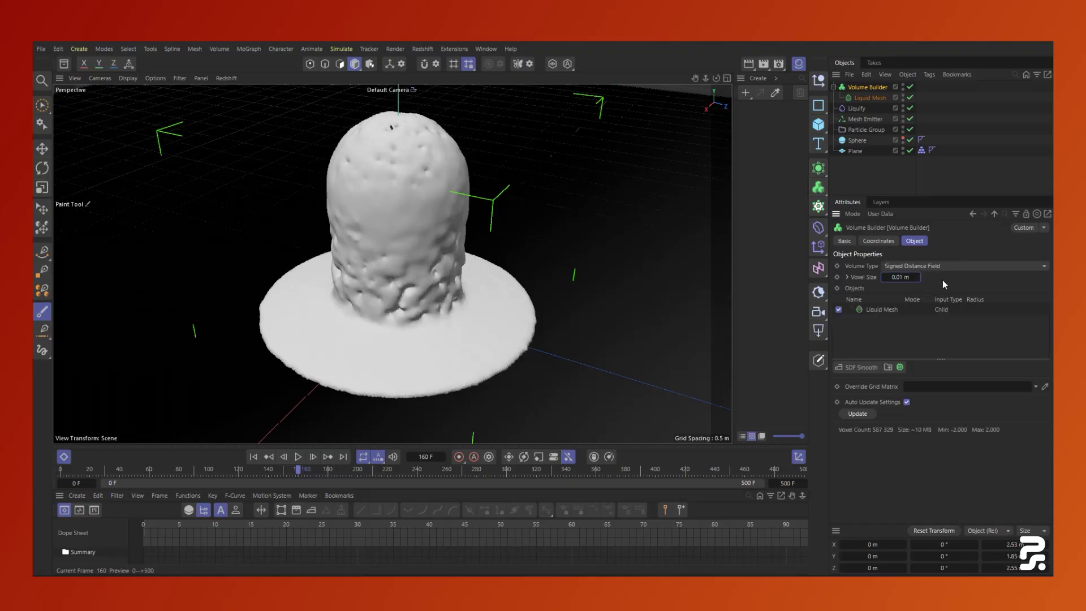
pyautogui.click(820, 188)
pyautogui.keyDown('alt'); pyautogui.click(883, 233); pyautogui.keyUp('alt')
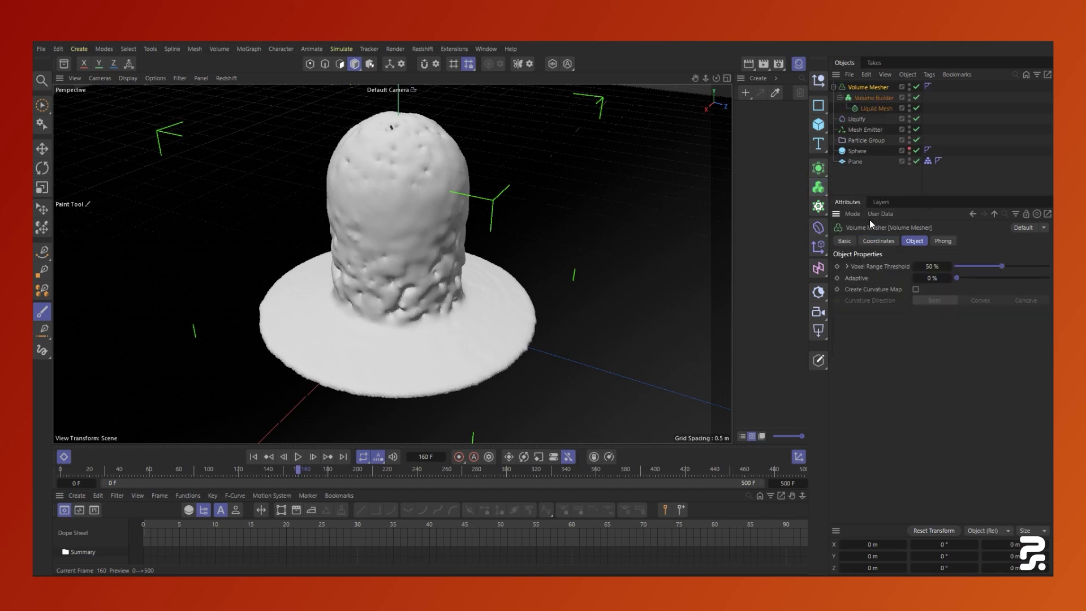
# Add a Vertex Color tag to the Volume Mesher using the Particle Group as its field.
pyautogui.rightClick(884, 86)
pyautogui.moveTo(928, 186)
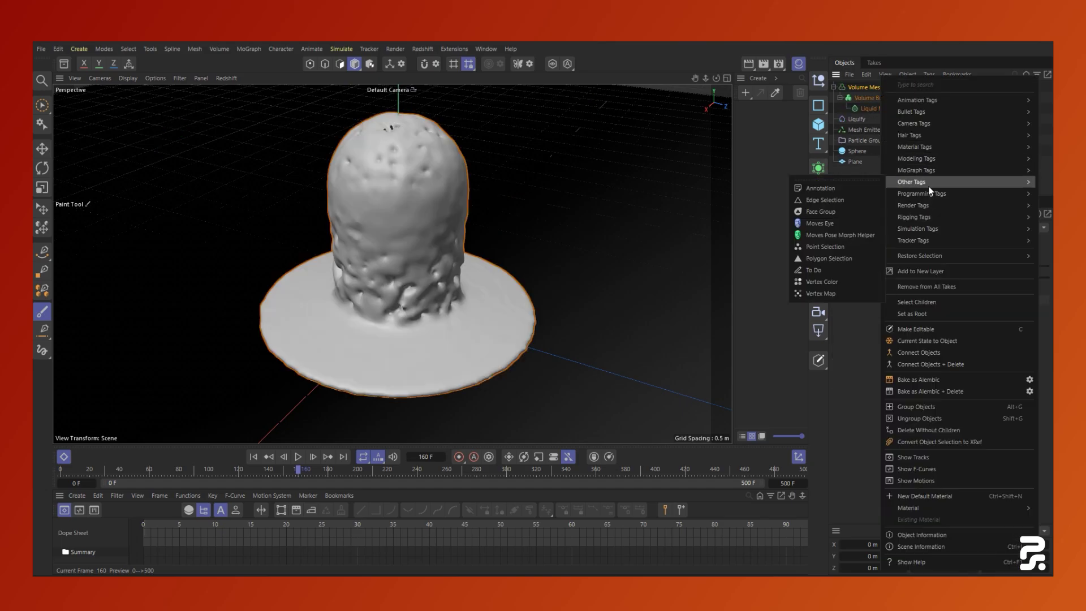
pyautogui.click(832, 281)
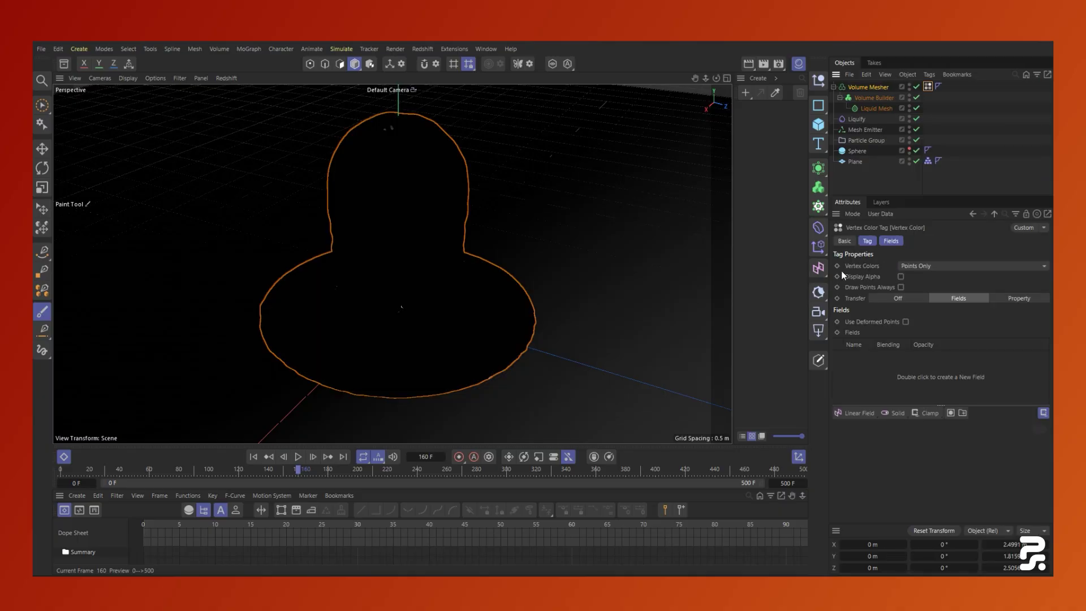
pyautogui.moveTo(860, 139); pyautogui.dragTo(850, 354)
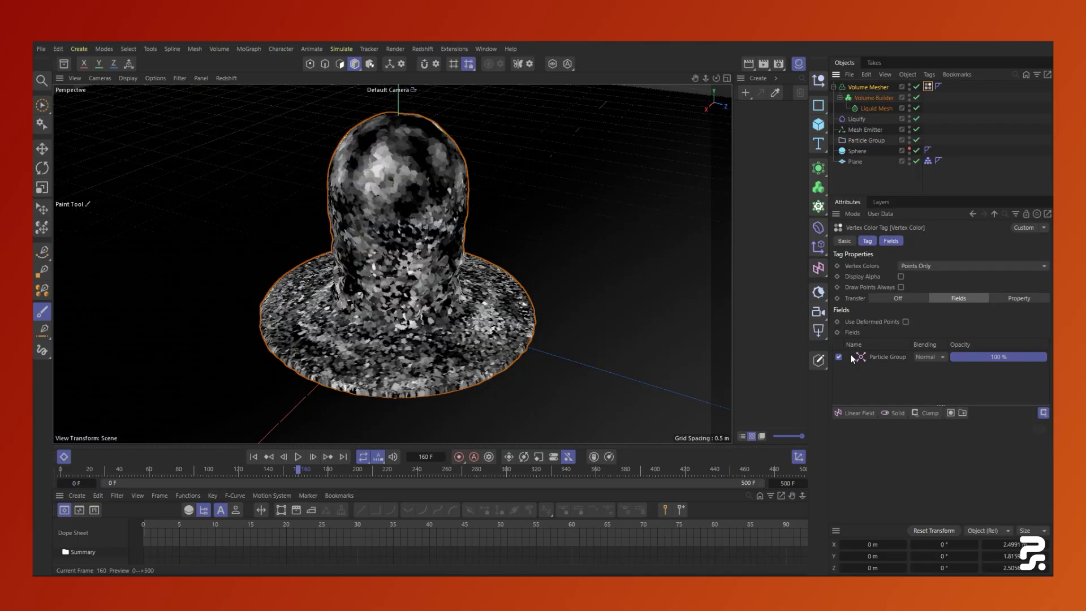
pyautogui.scroll(4, 470, 294)
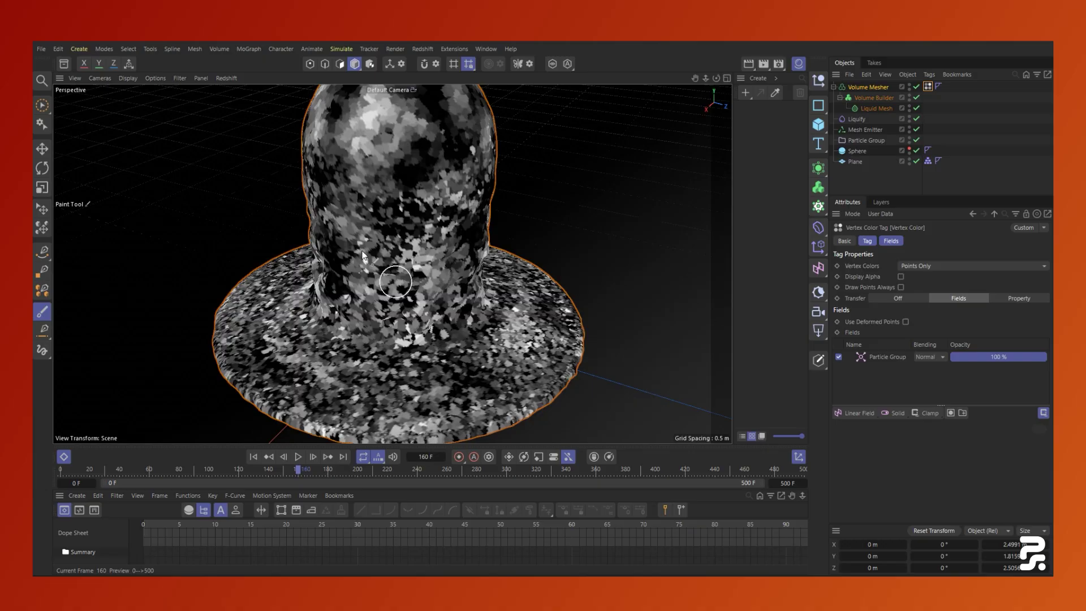
pyautogui.moveTo(423, 246)
pyautogui.keyDown('alt'); pyautogui.mouseDown()
pyautogui.moveTo(722, 220)
pyautogui.moveTo(540, 255)
pyautogui.moveTo(396, 228)
pyautogui.mouseUp(); pyautogui.keyUp('alt')
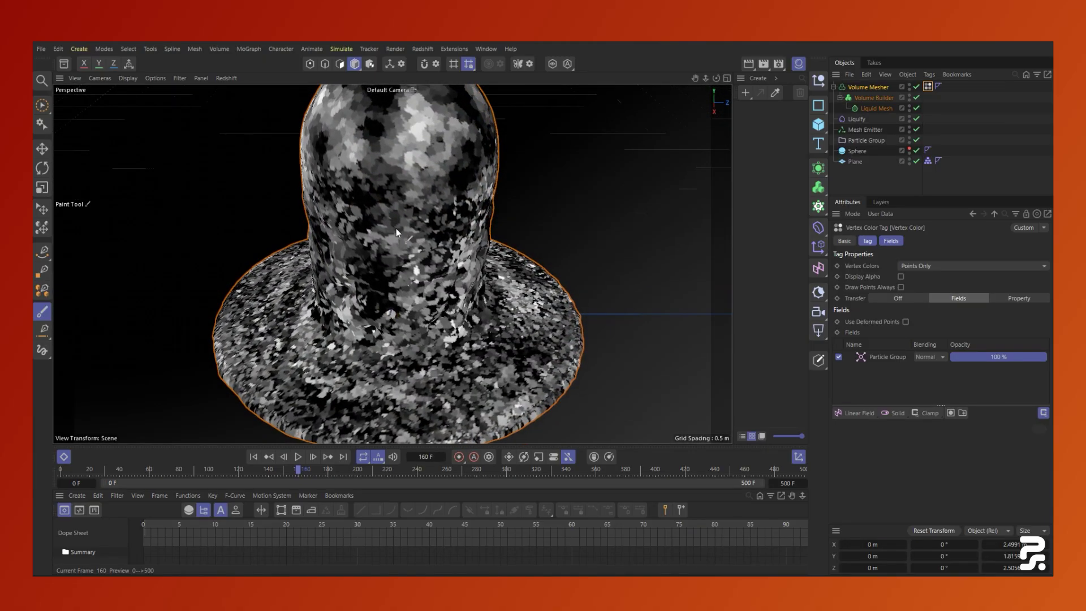
# Set the Particle Group field layer to Average mode with a radius around 0.05 m.
pyautogui.click(888, 356)
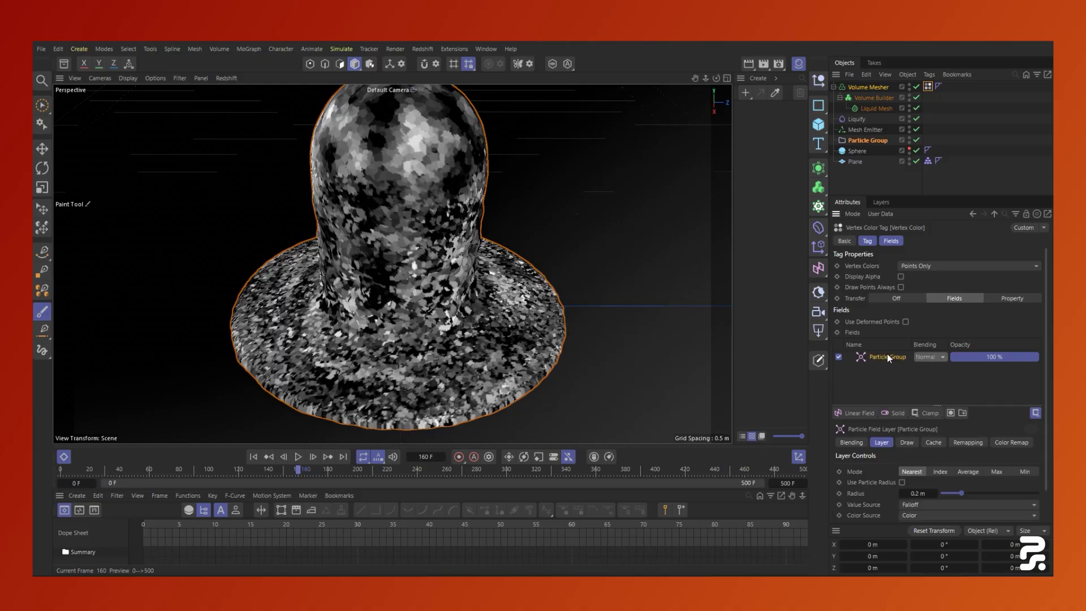
pyautogui.moveTo(905, 404); pyautogui.dragTo(905, 373)
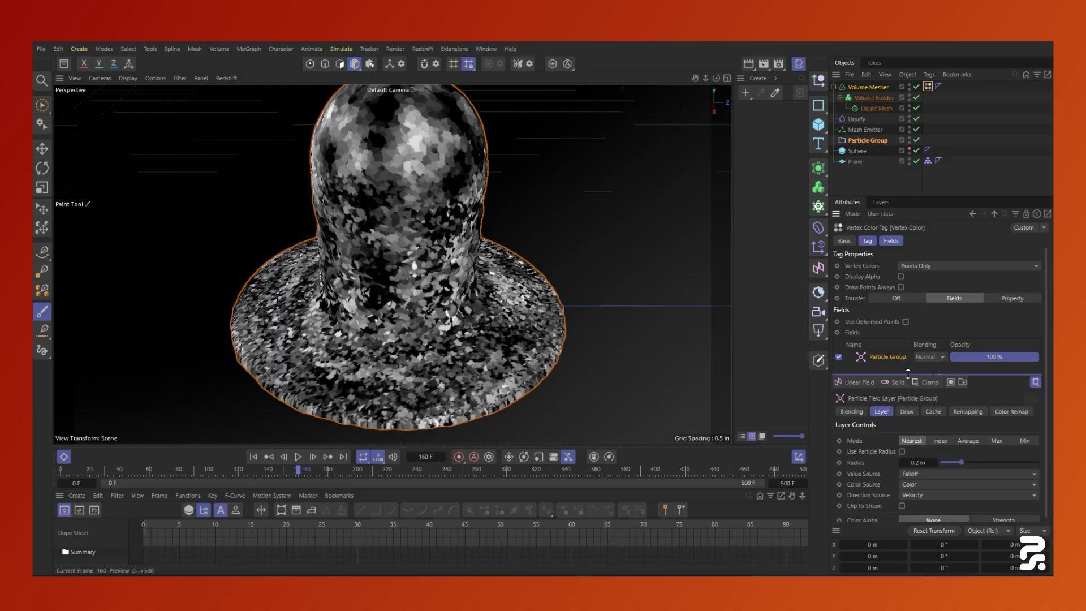
pyautogui.click(969, 438)
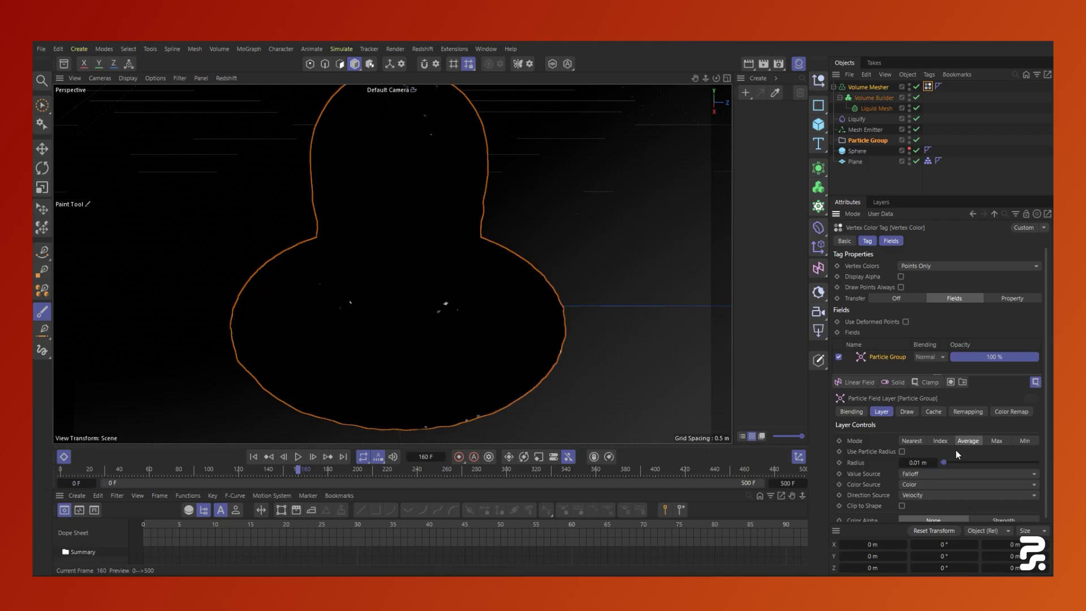
pyautogui.click(919, 462)
pyautogui.moveTo(944, 463); pyautogui.dragTo(950, 462)
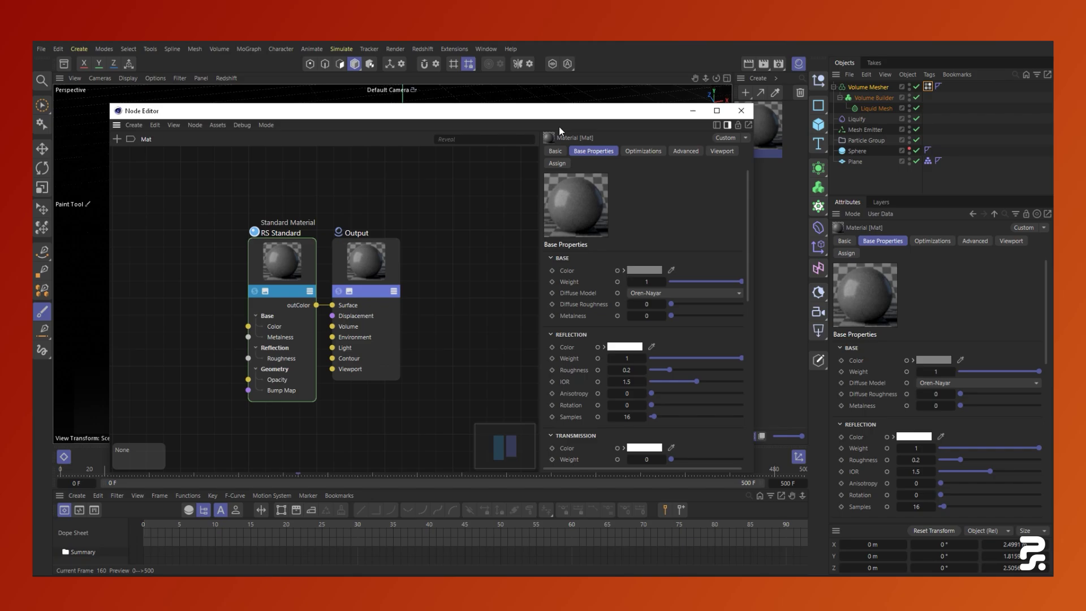
# Add a Vertex Attribute node reading the Vertex Color tag to feed Base Color.
pyautogui.rightClick(146, 211)
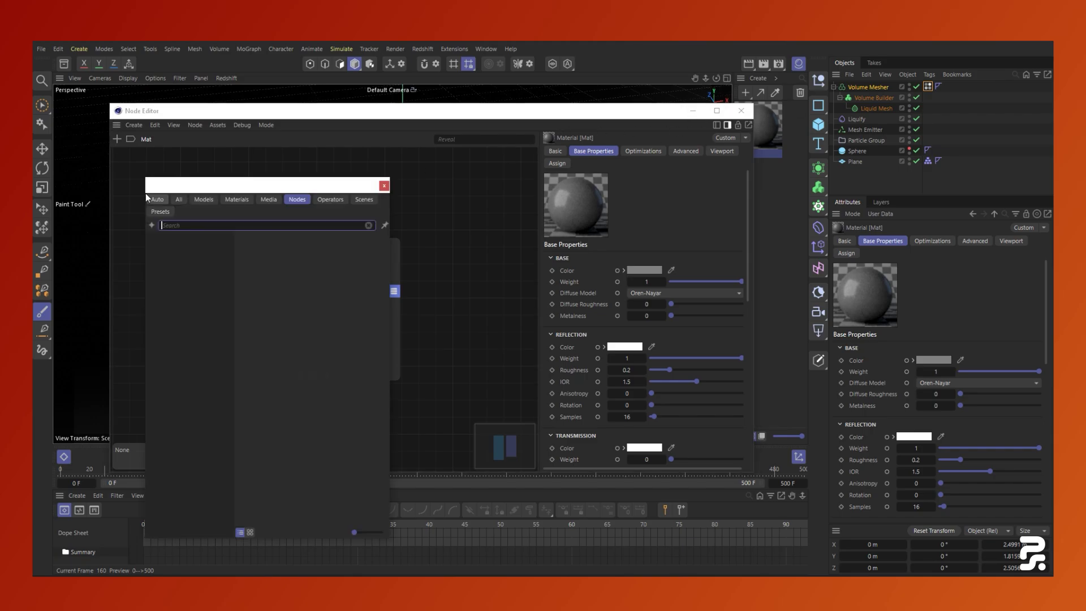
pyautogui.write('verte')
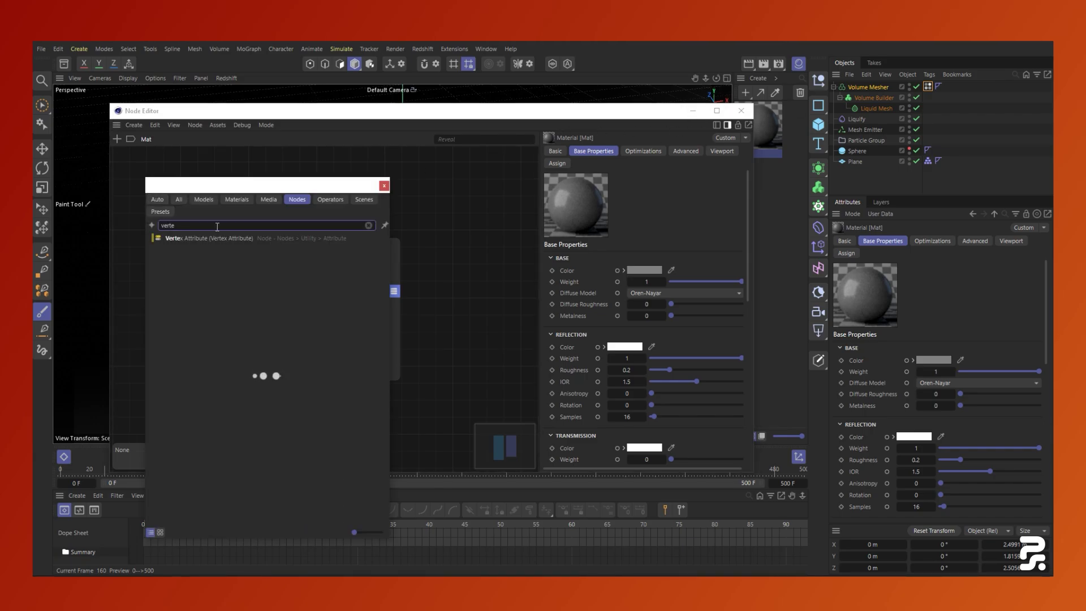
pyautogui.doubleClick(216, 240)
pyautogui.moveTo(151, 179); pyautogui.dragTo(248, 327)
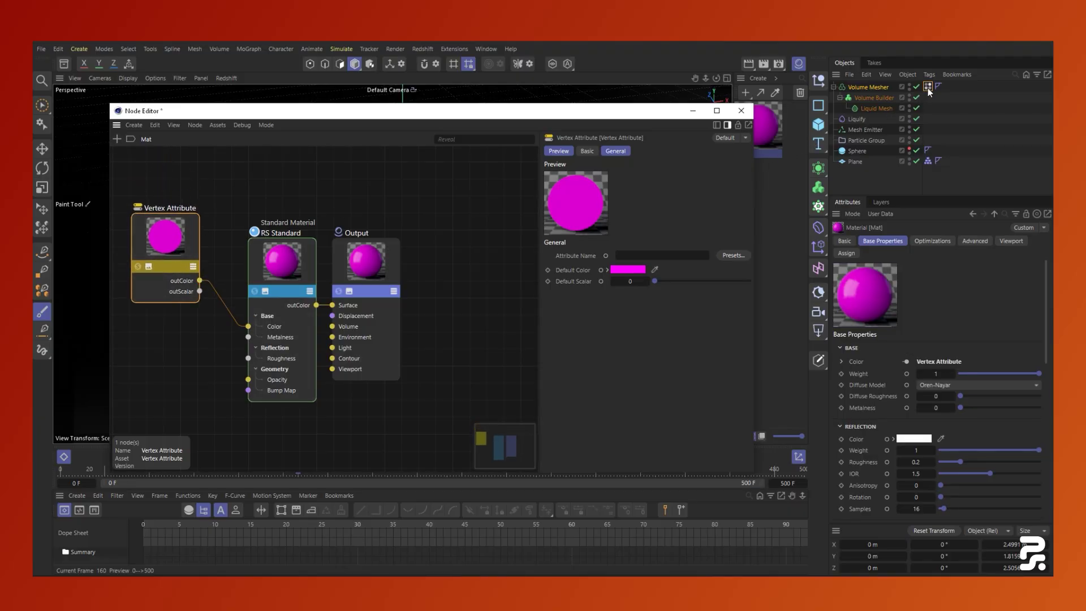
pyautogui.moveTo(928, 89); pyautogui.dragTo(662, 255)
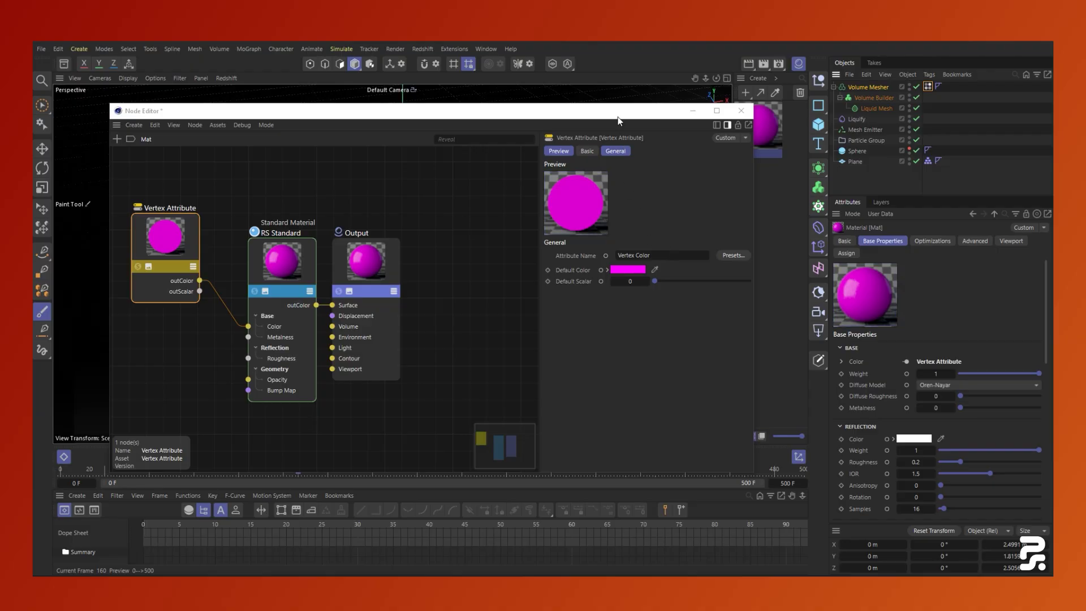
pyautogui.moveTo(616, 117); pyautogui.dragTo(266, 130)
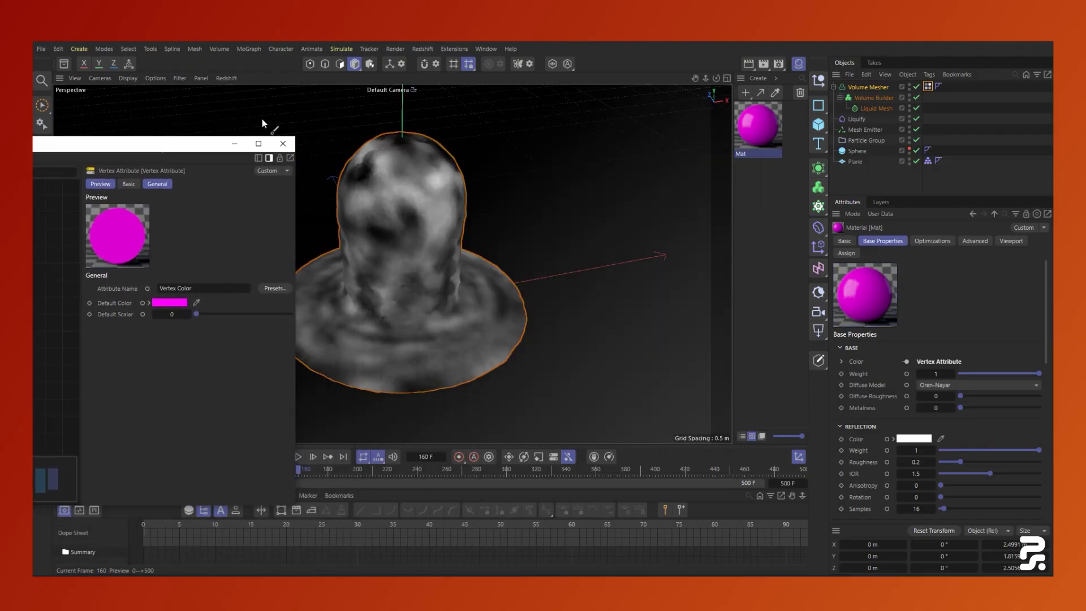
# Assign Mat to the Volume Mesher and wire Vertex Attribute into Roughness.
pyautogui.click(971, 128)
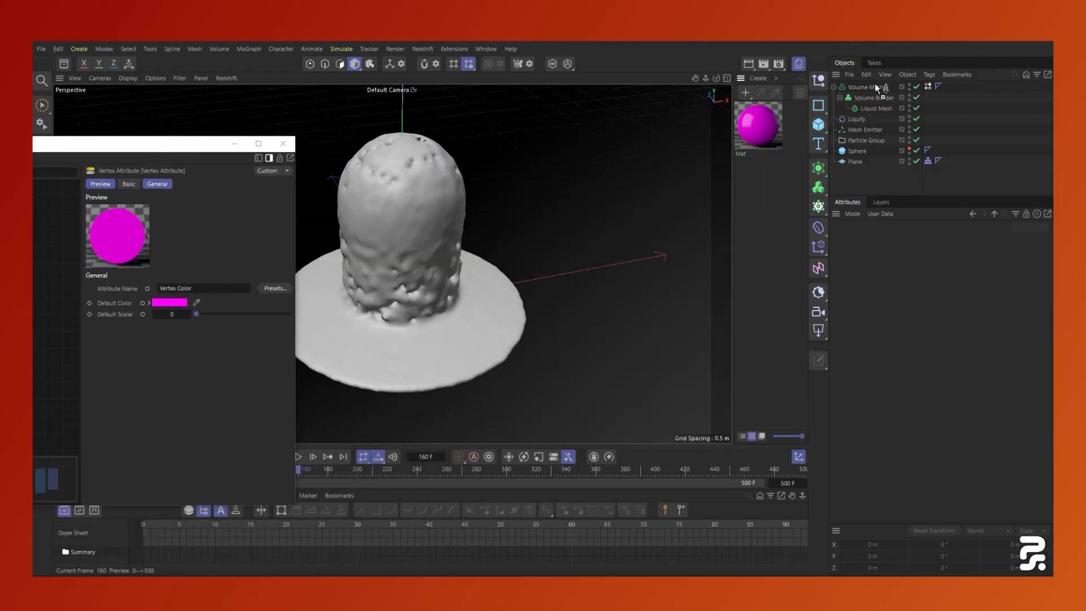
pyautogui.moveTo(874, 85); pyautogui.dragTo(877, 87)
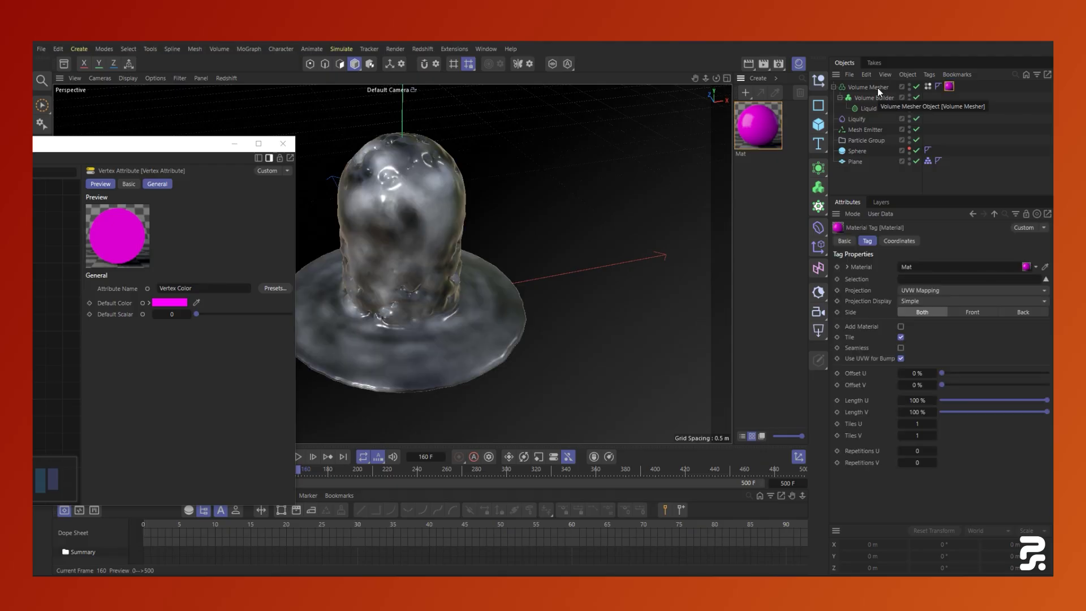
pyautogui.keyDown('alt'); pyautogui.moveTo(412, 218); pyautogui.dragTo(269, 230); pyautogui.keyUp('alt')
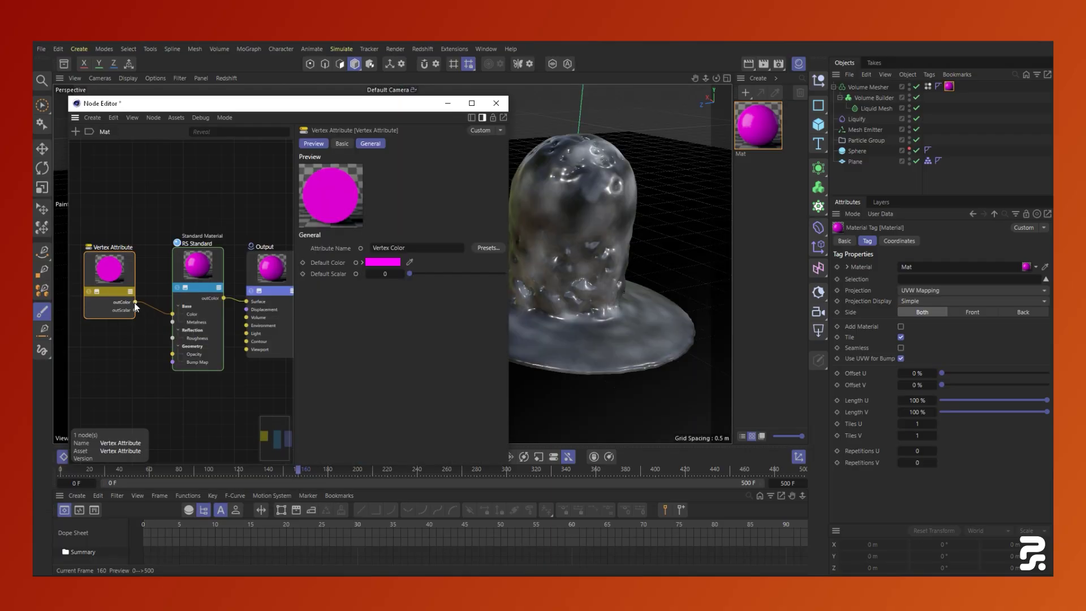
pyautogui.moveTo(135, 303); pyautogui.dragTo(159, 327)
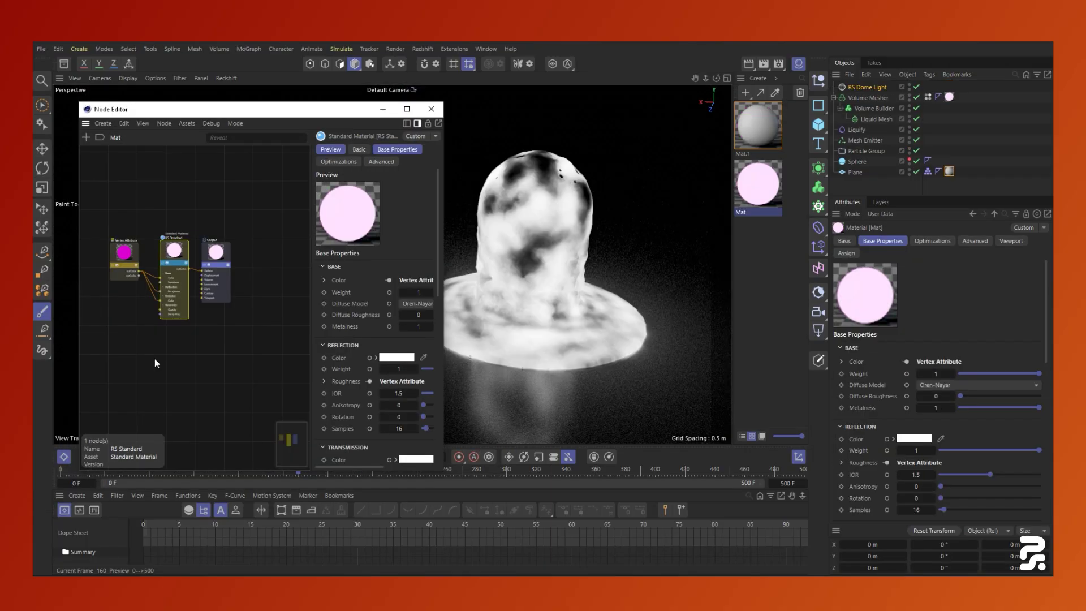
# Add a Ramp node whose Alt Input takes the Vertex Attribute colour.
pyautogui.hotkey('shift', 'c')
pyautogui.write('ram')
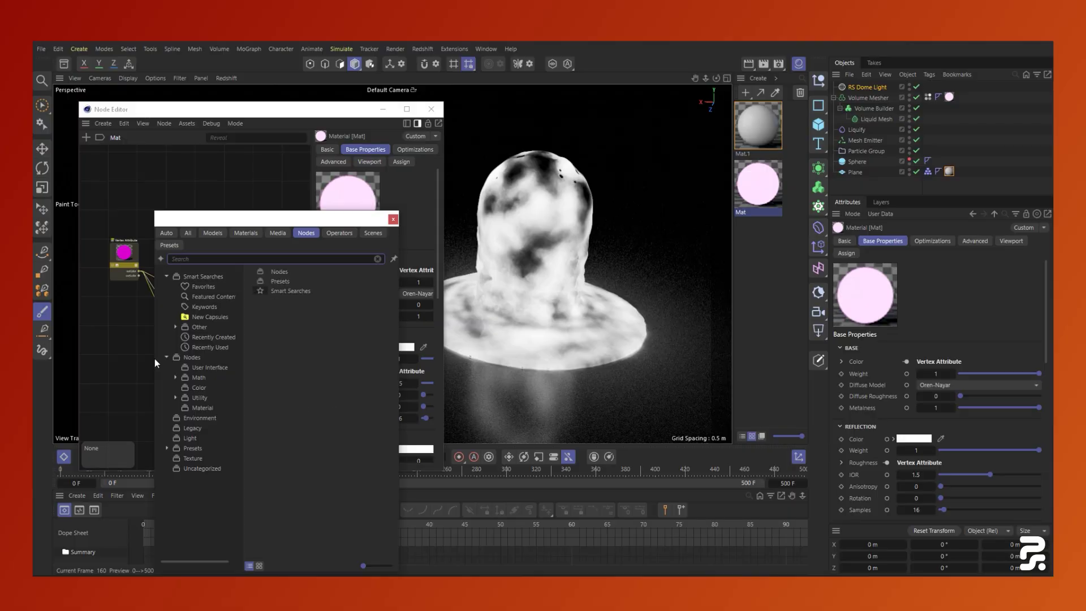
pyautogui.write('p')
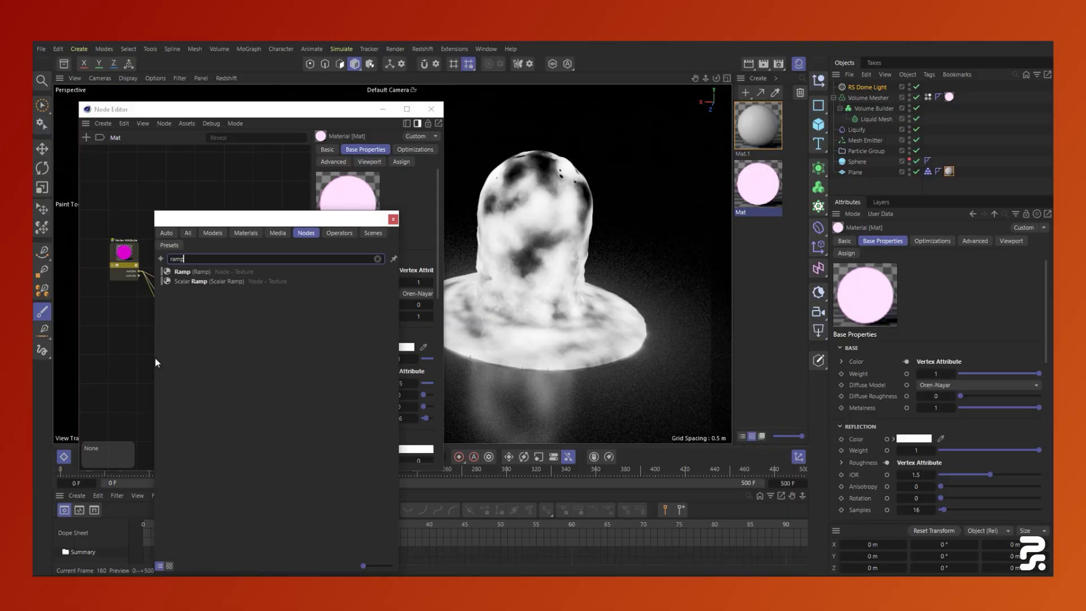
pyautogui.click(204, 274)
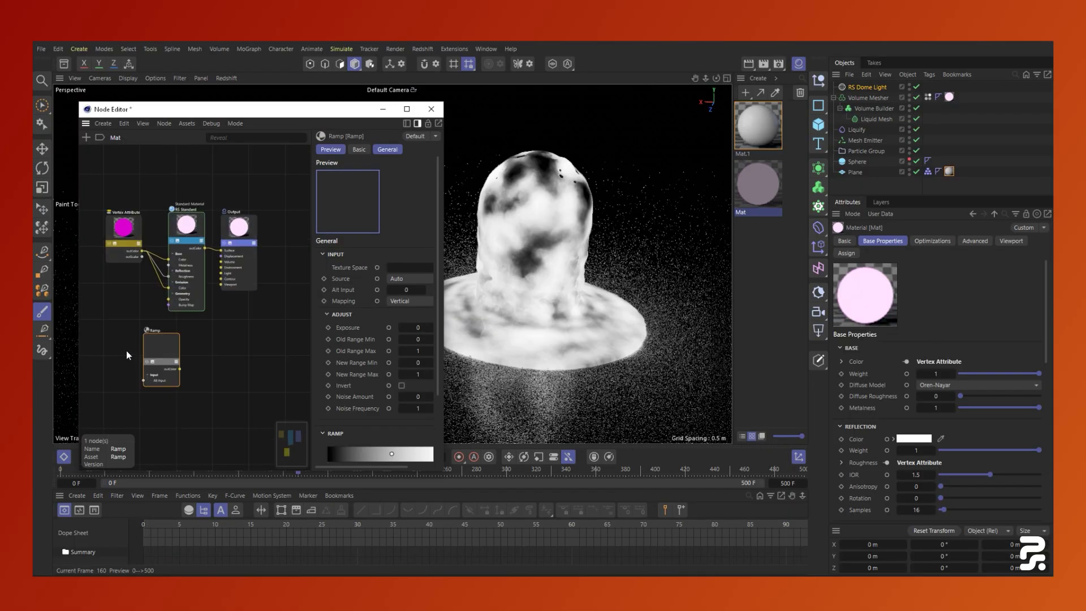
pyautogui.scroll(2, 141, 274)
pyautogui.moveTo(142, 248); pyautogui.dragTo(176, 293)
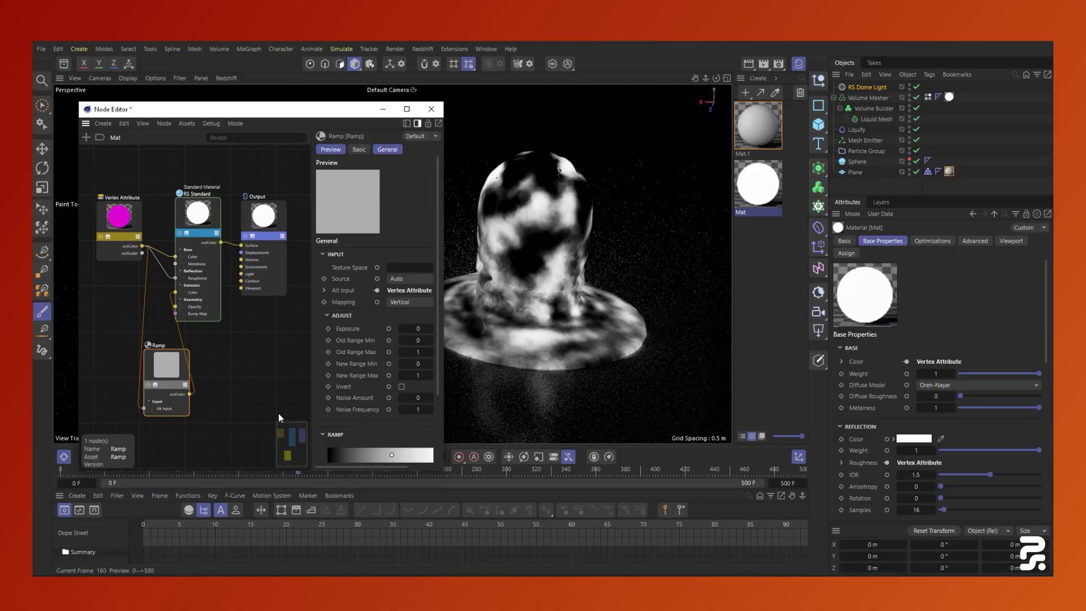
pyautogui.moveTo(311, 391); pyautogui.dragTo(248, 393)
pyautogui.scroll(-2, 270, 417)
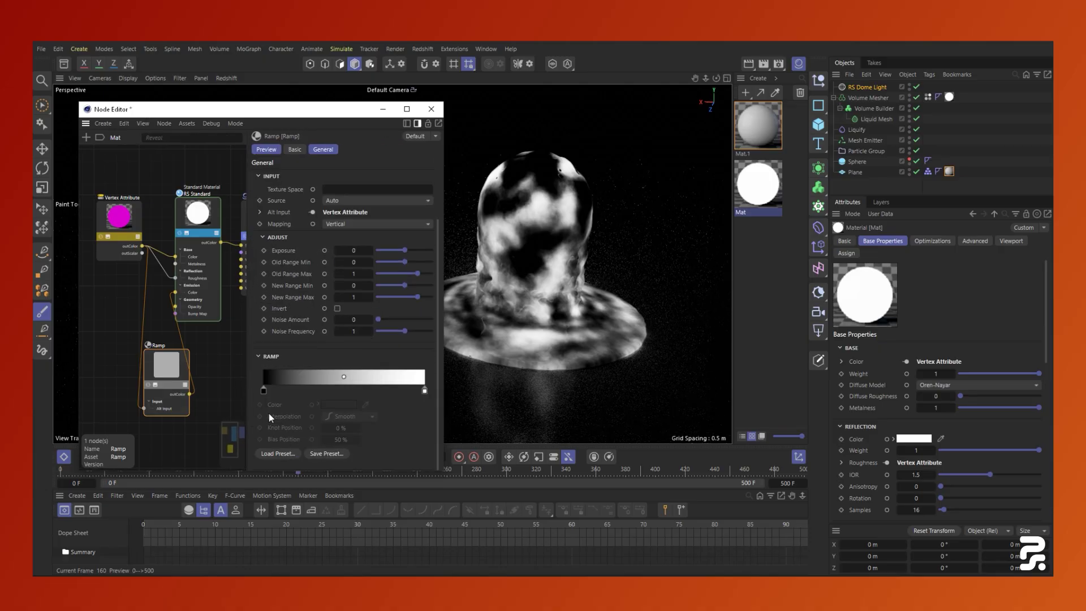
# Apply the Heat 1 black-red-yellow-white preset to the Ramp, making the liquid glow like lava.
pyautogui.click(280, 448)
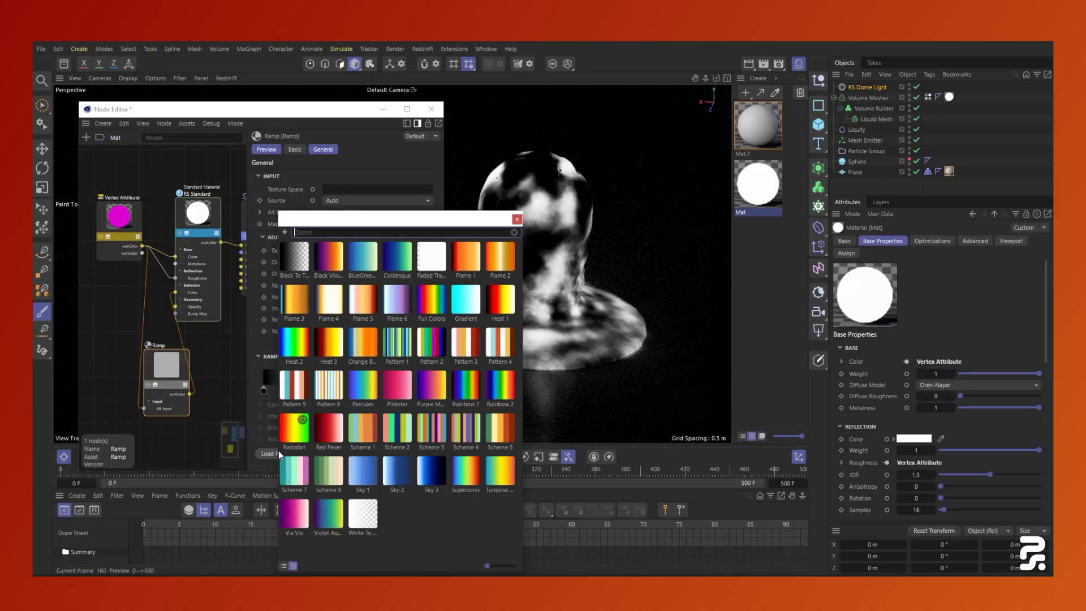
pyautogui.click(498, 310)
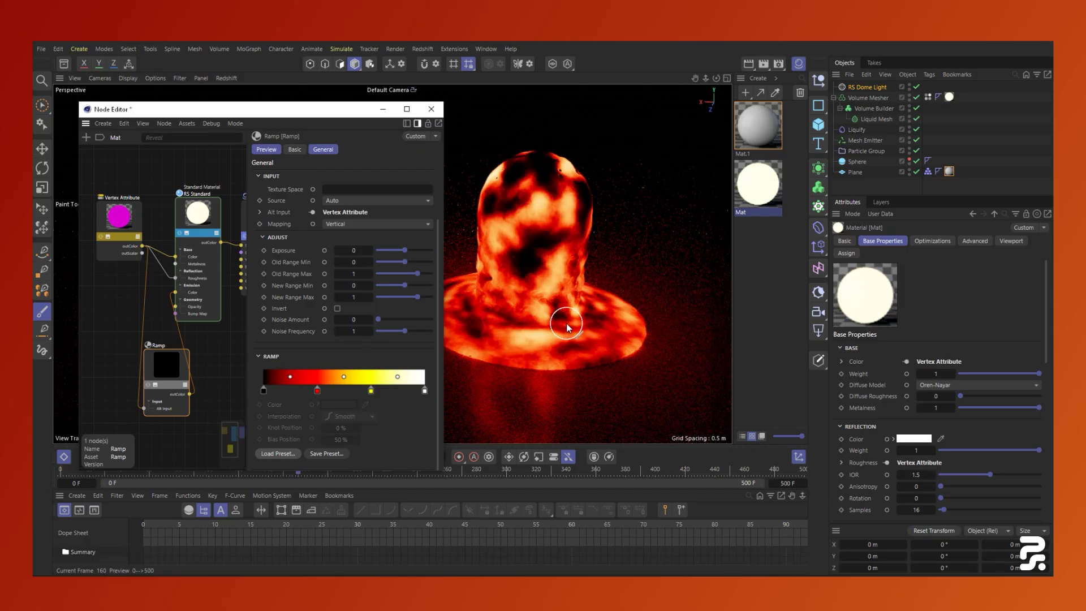
pyautogui.keyDown('alt'); pyautogui.moveTo(565, 324); pyautogui.dragTo(413, 348); pyautogui.keyUp('alt')
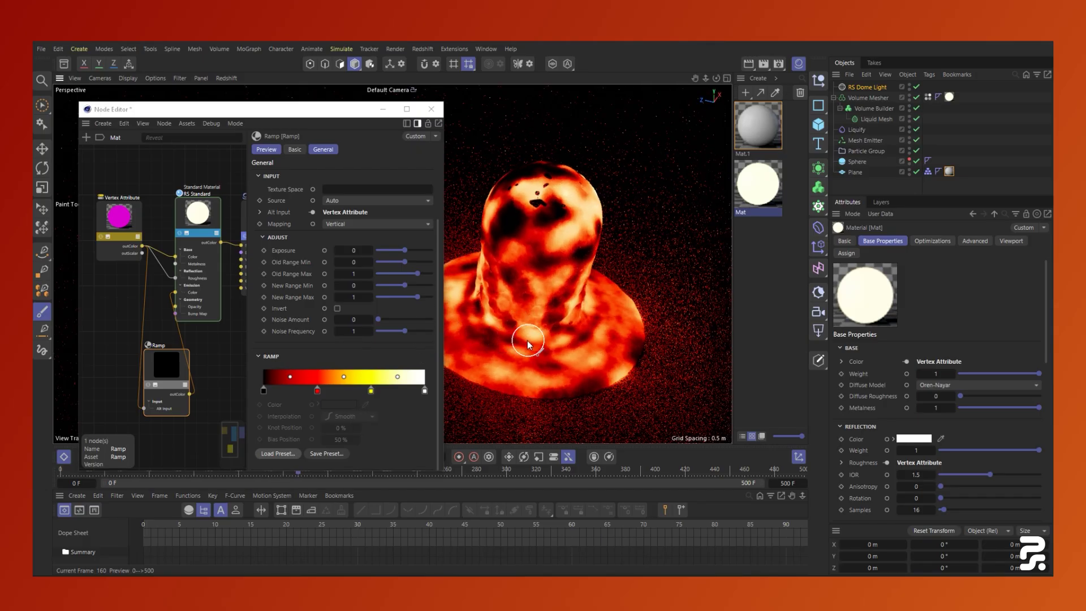